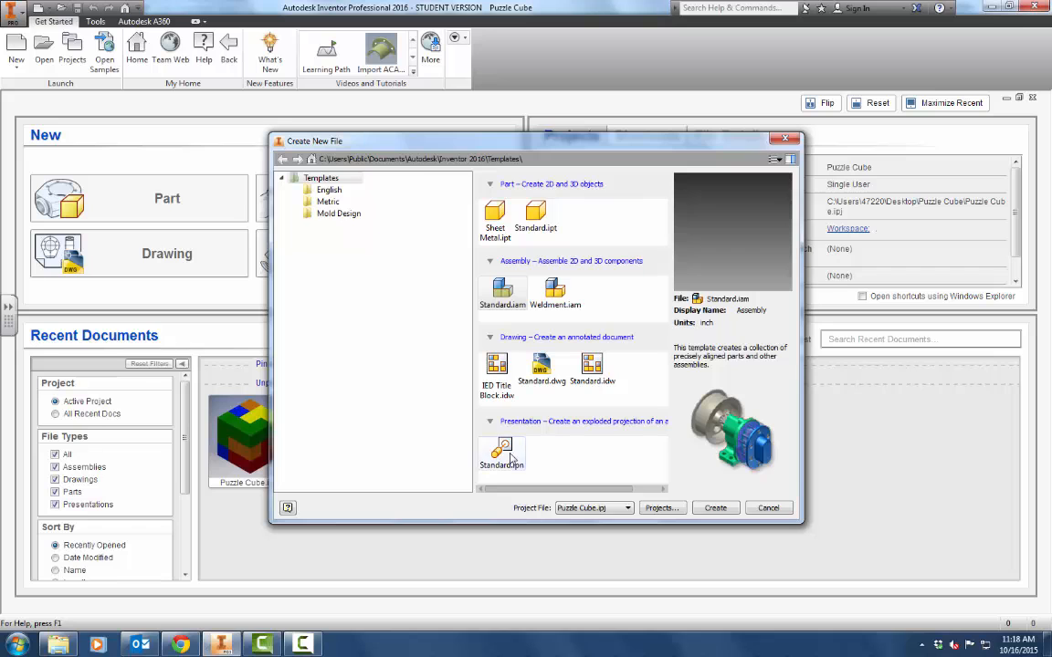
- Create a presentation from the Standard.ipn template and add a view of the Puzzle Cube assembly without Auto Explode
click(501, 450)
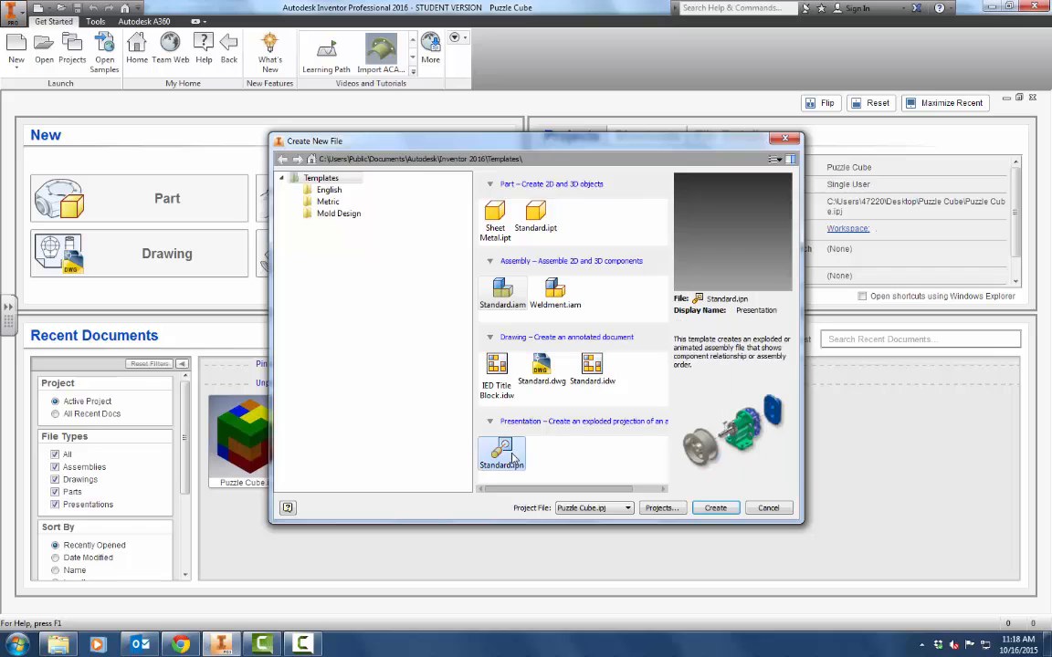
click(715, 508)
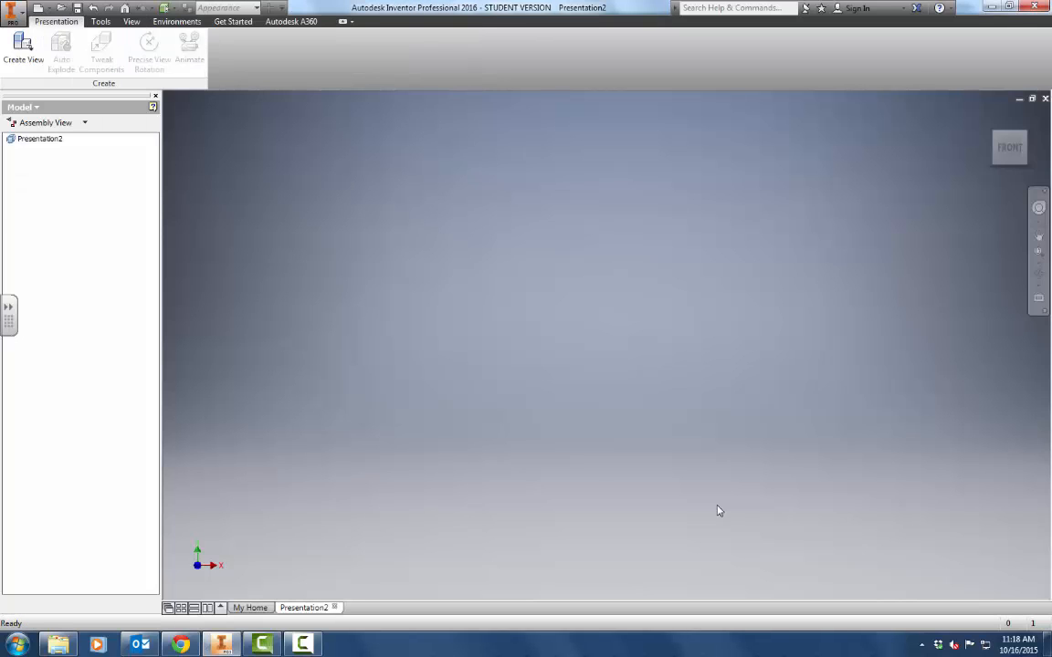
click(24, 45)
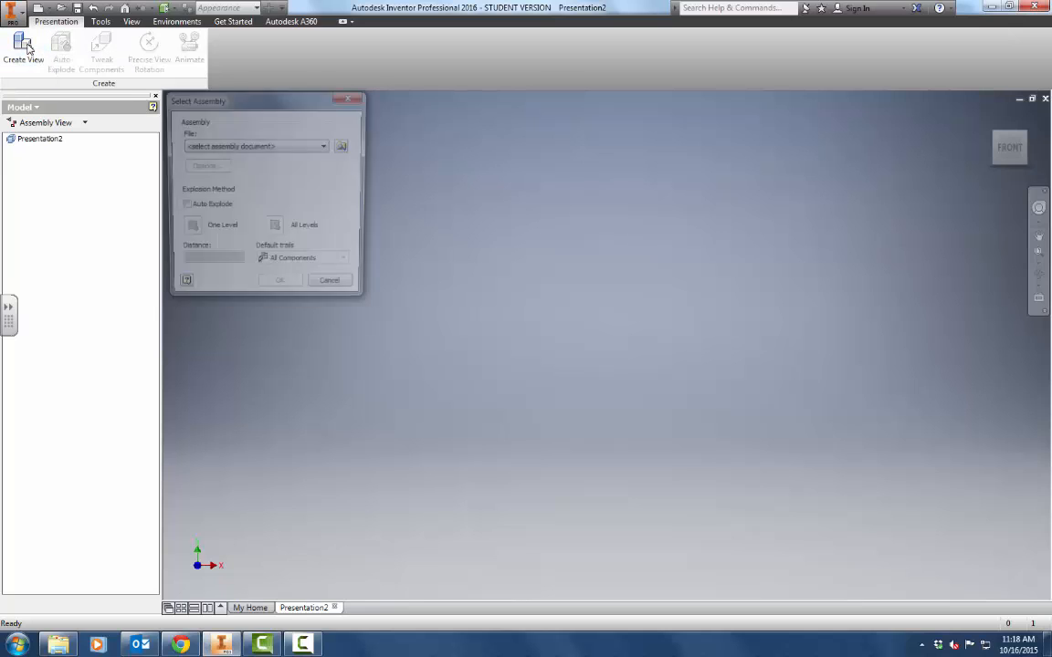
click(345, 146)
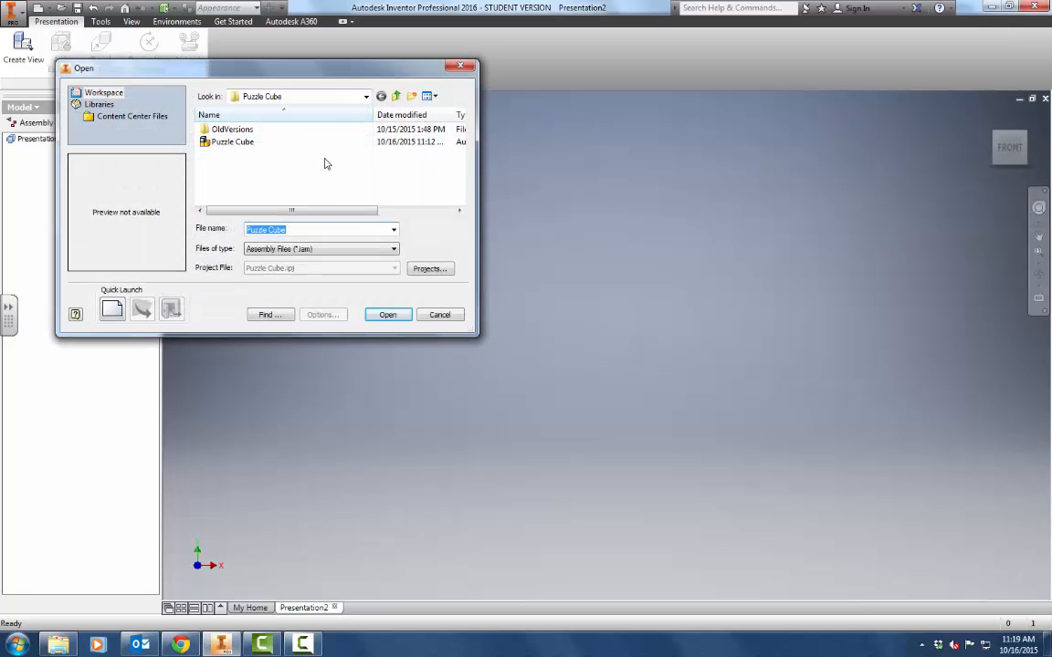
click(230, 142)
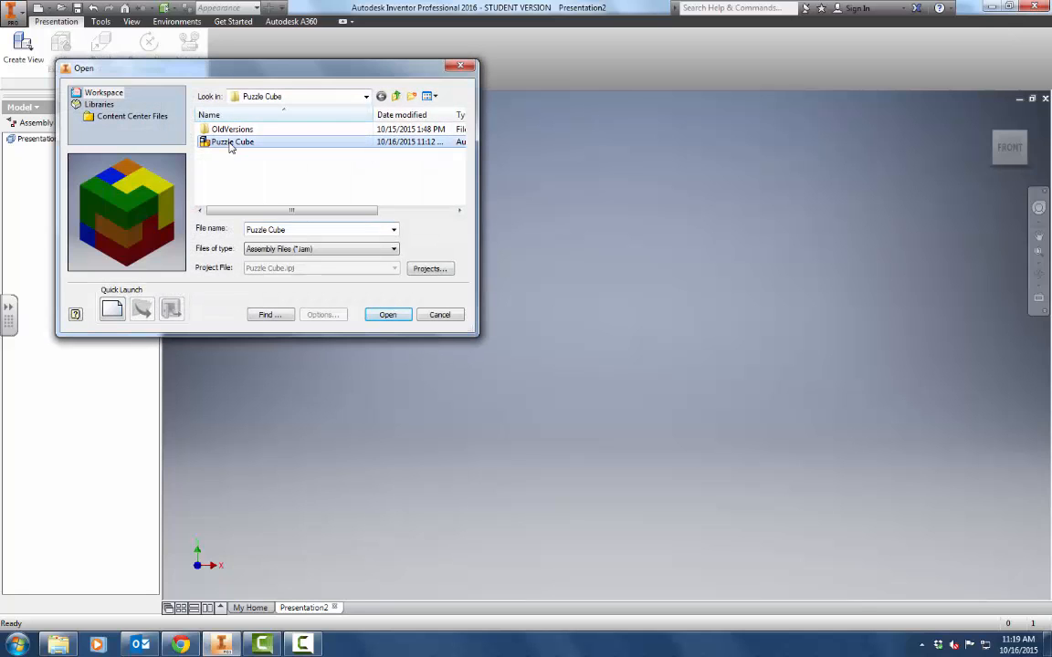
click(388, 315)
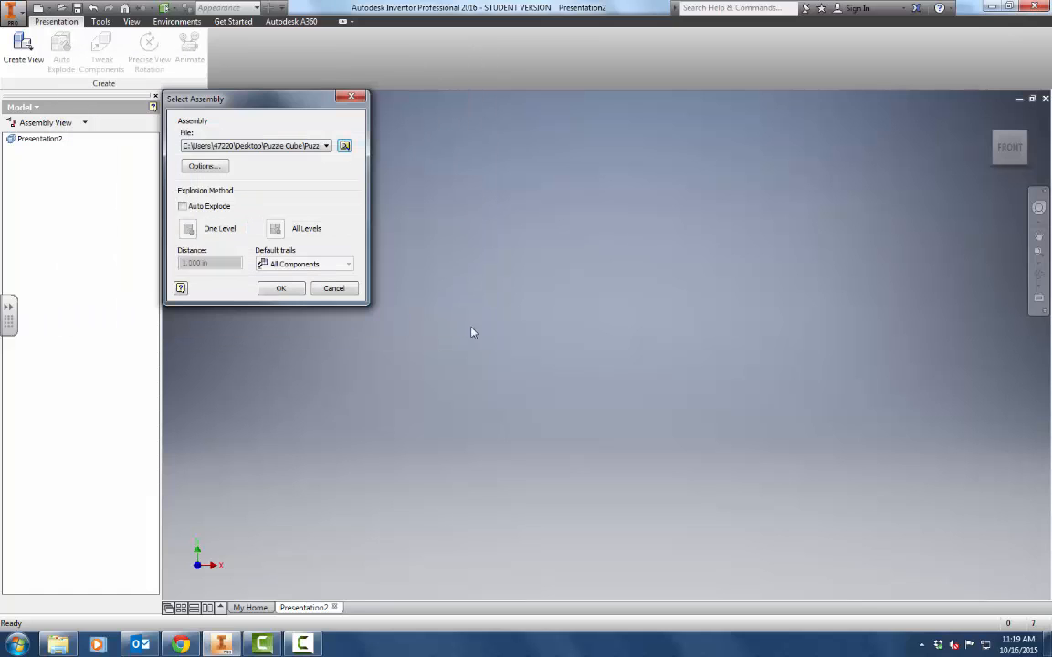
click(282, 289)
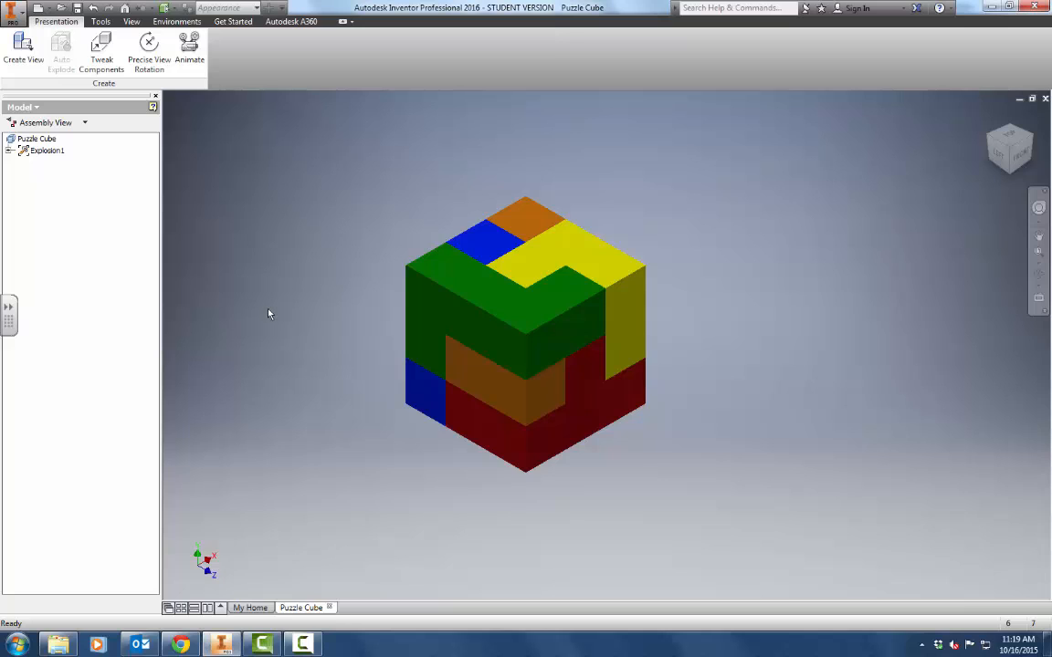
- Tweak the green piece 3.5 in straight out from the left side of the puzzle cube
click(105, 52)
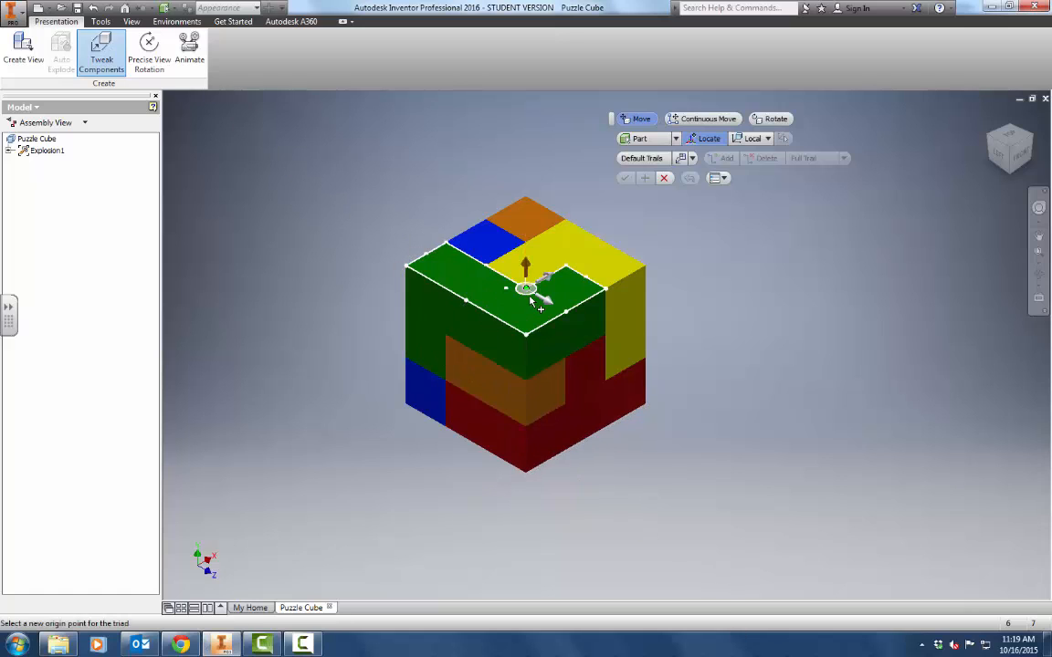
click(458, 326)
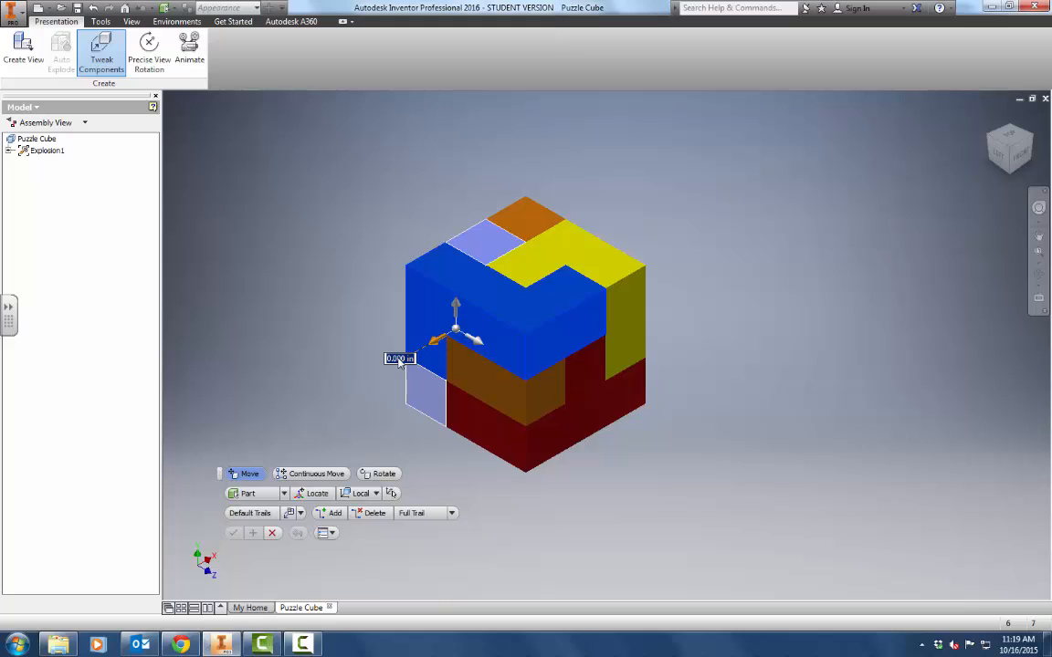
text(3.5)
key(Return)
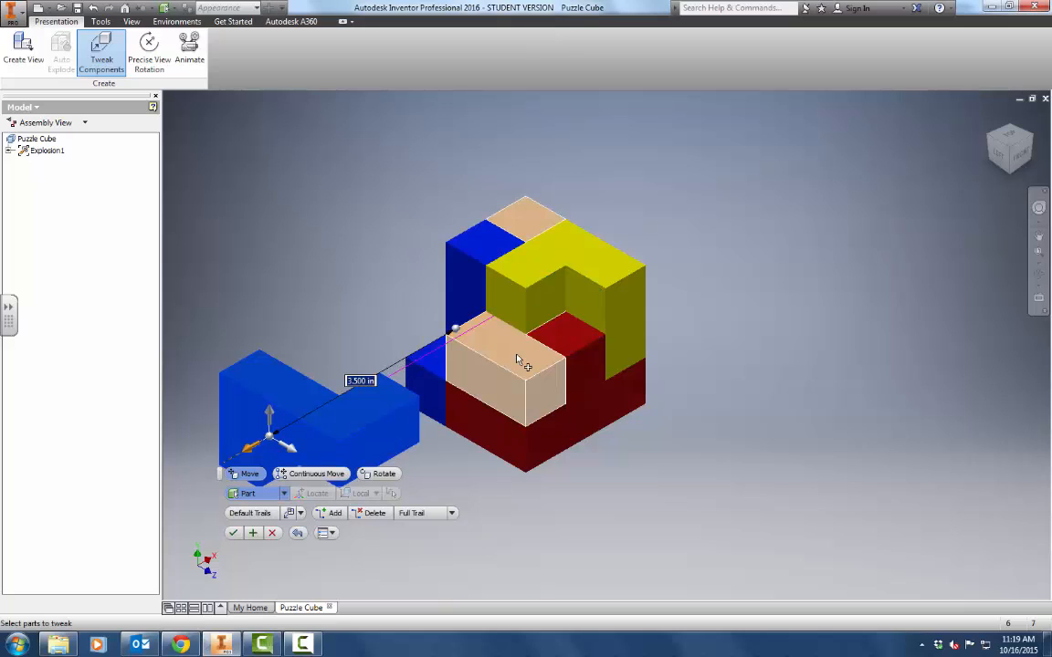
click(235, 533)
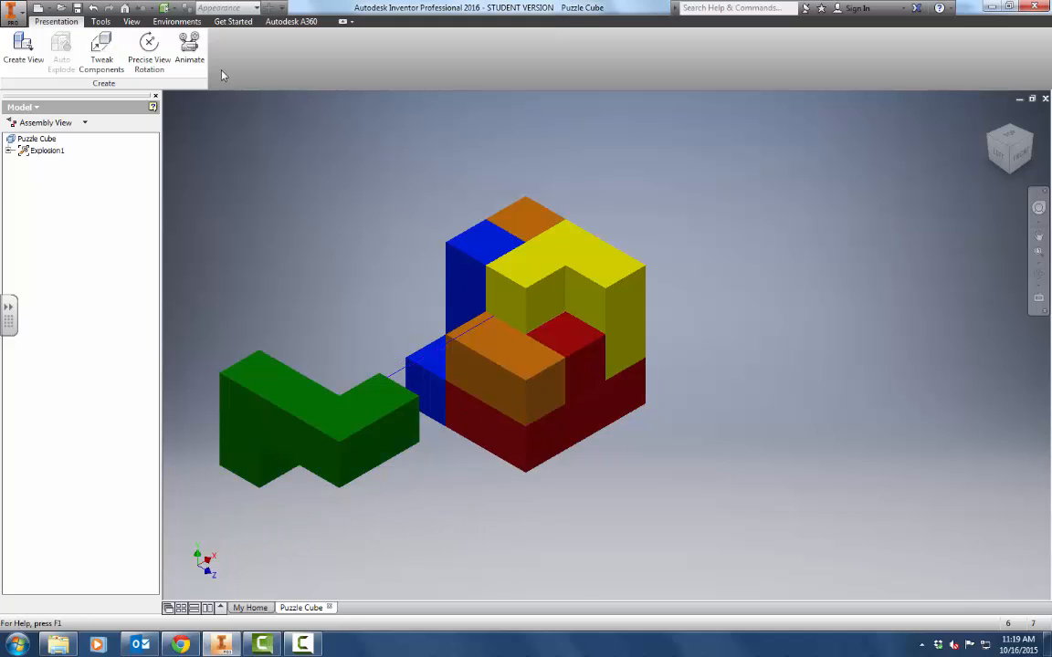
- Tweak the yellow piece 2.5 in straight out toward the right side of the cube, opposite the green piece
click(101, 46)
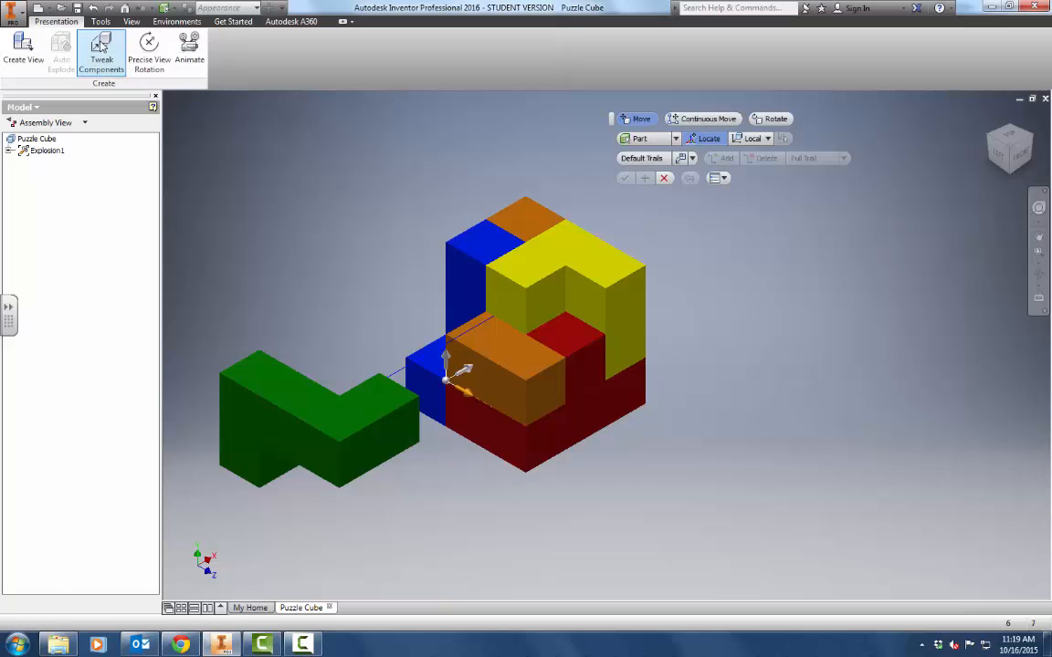
click(548, 279)
click(566, 258)
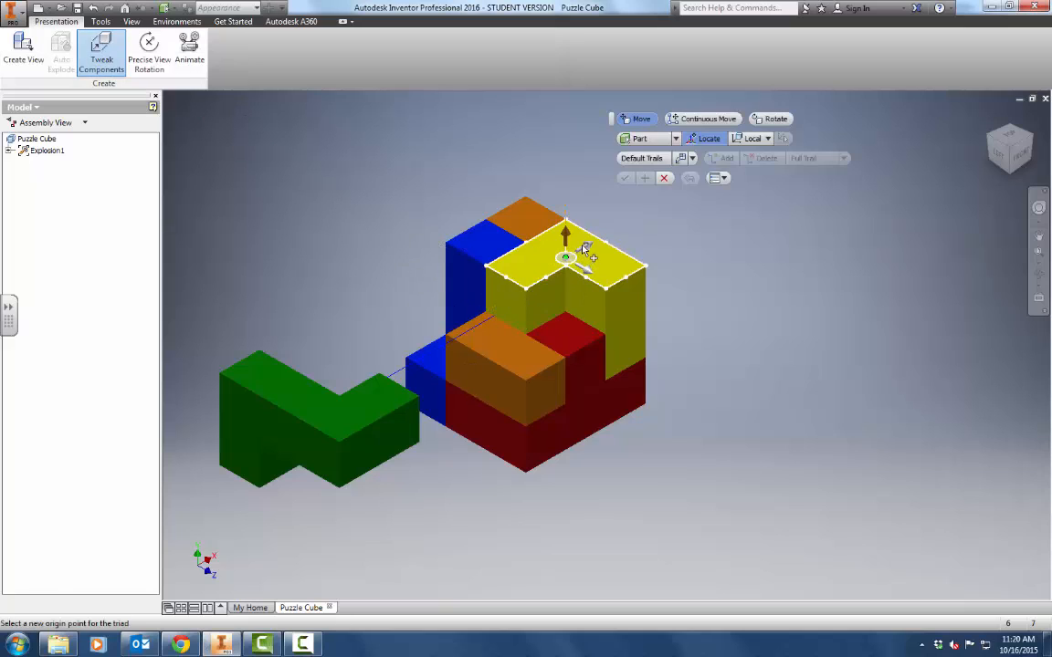
click(585, 248)
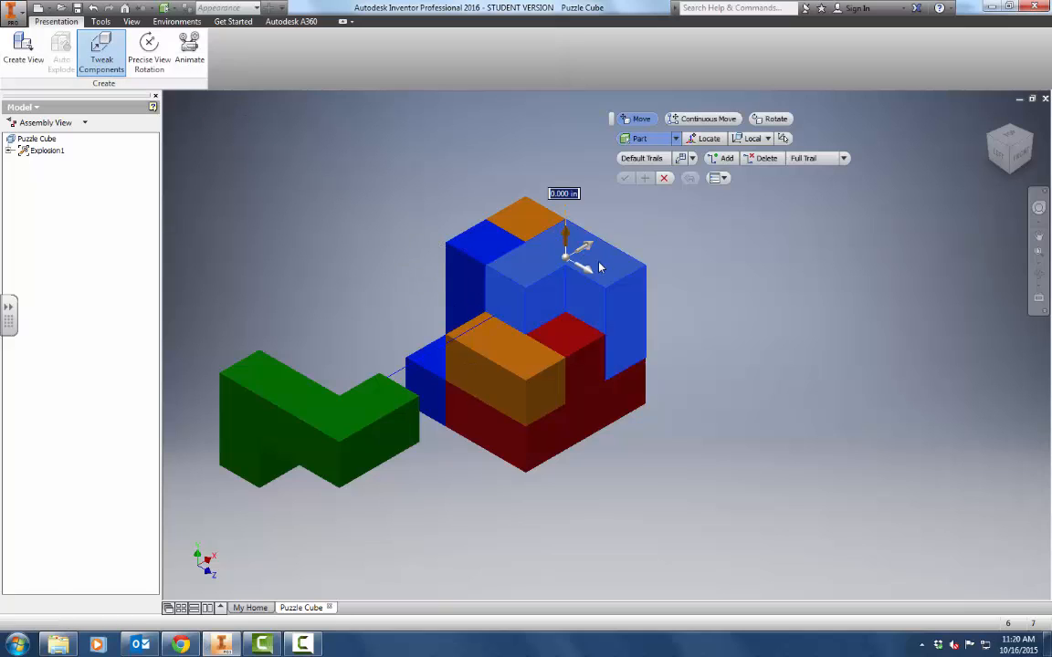
click(590, 248)
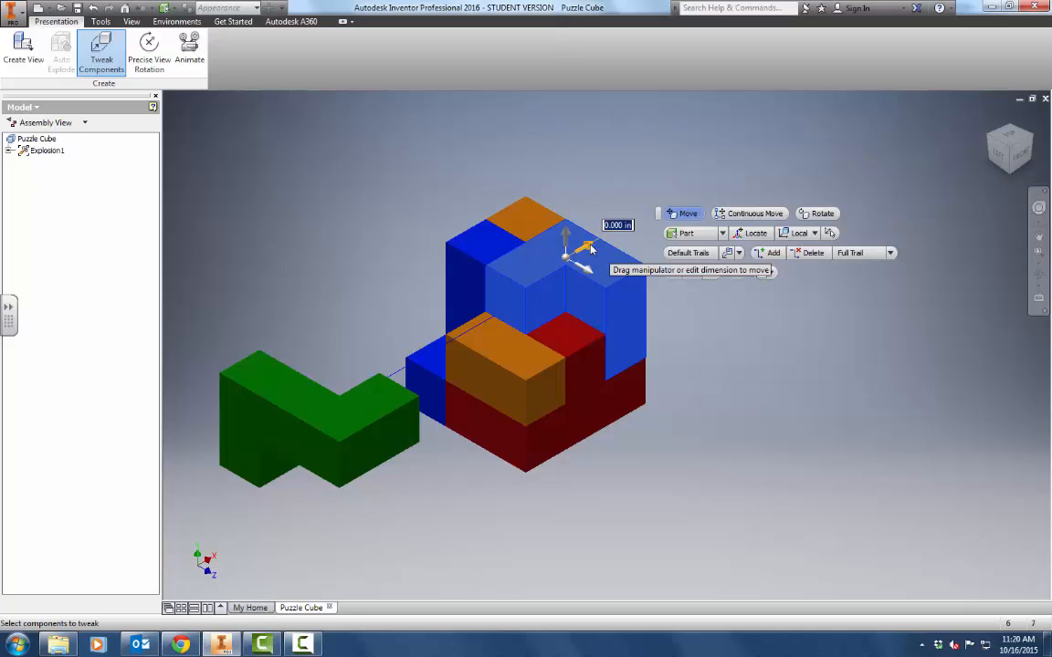
text(2.5)
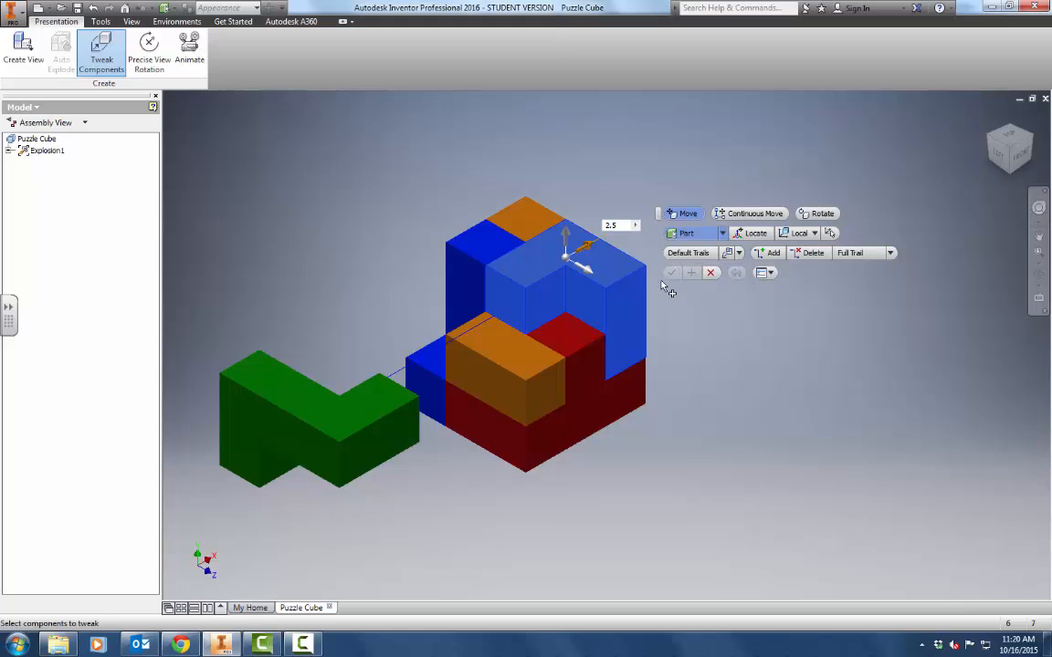
key(Return)
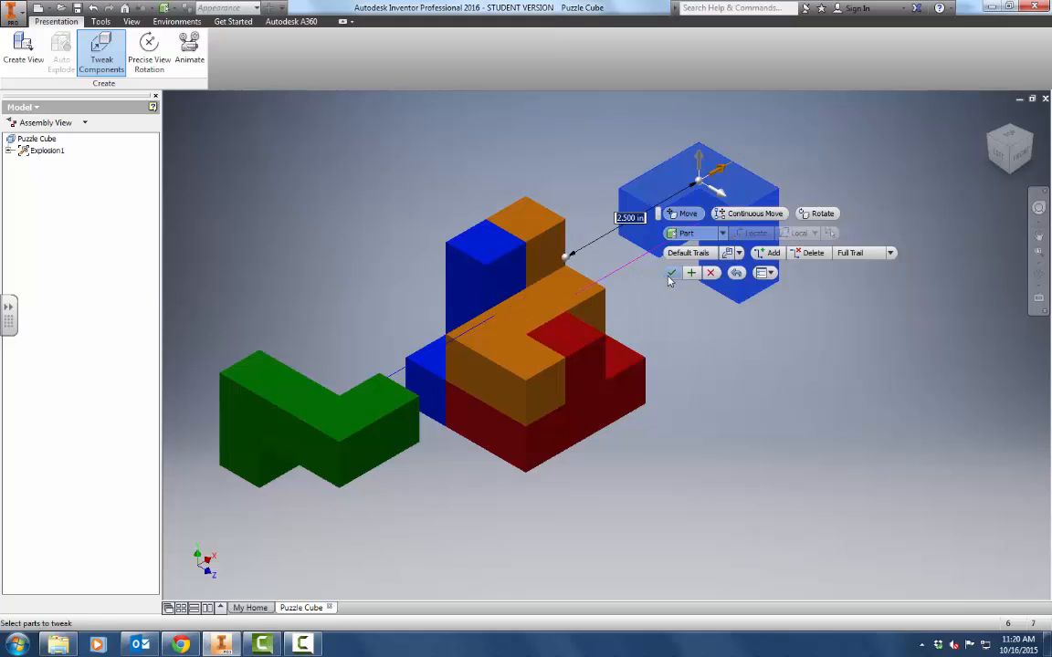
click(672, 275)
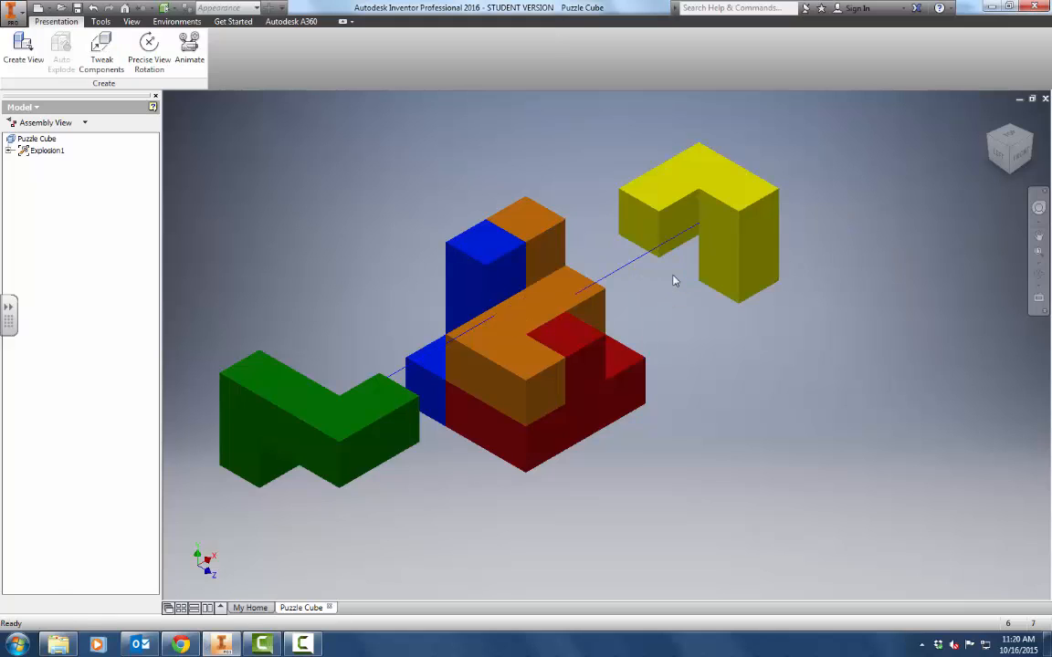
- Tweak the orange piece 4 in straight up out of the cube
click(101, 46)
click(552, 334)
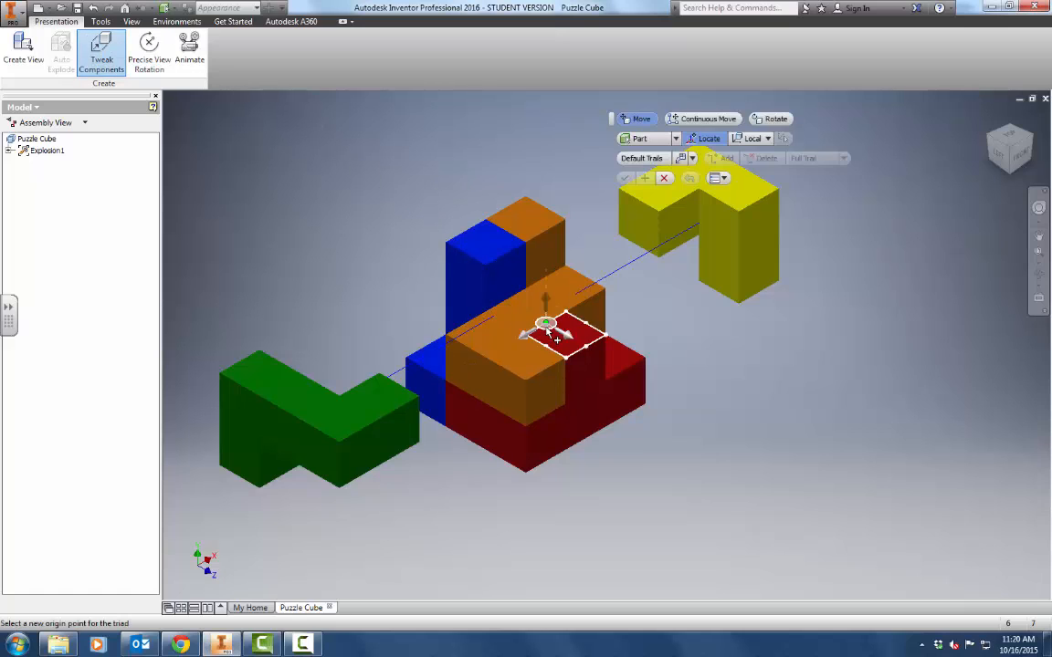
click(529, 320)
click(531, 318)
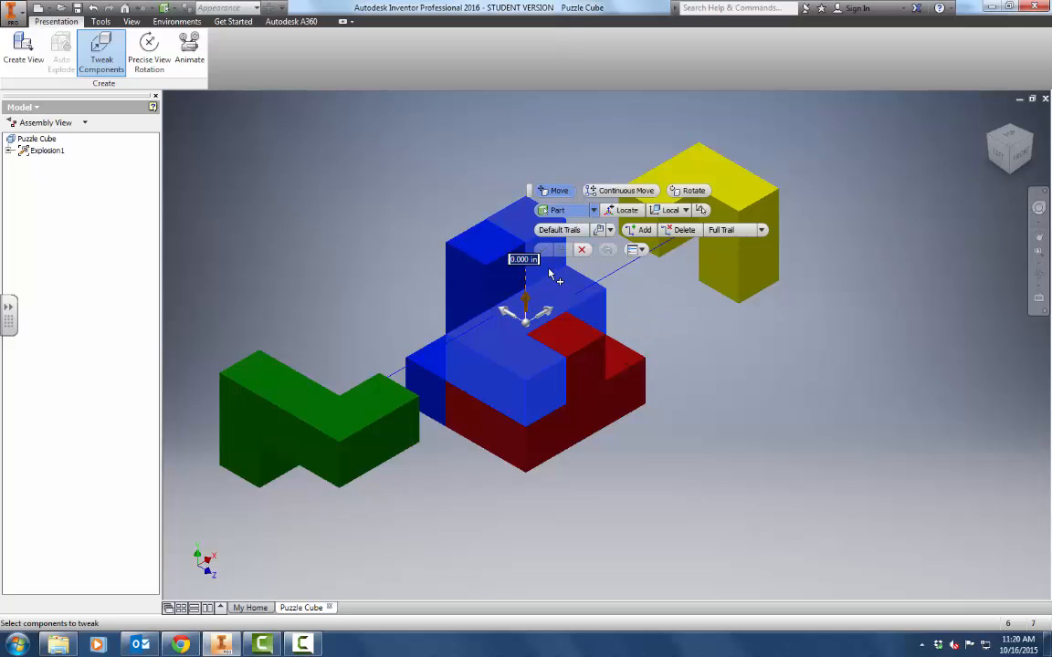
text(4)
key(Return)
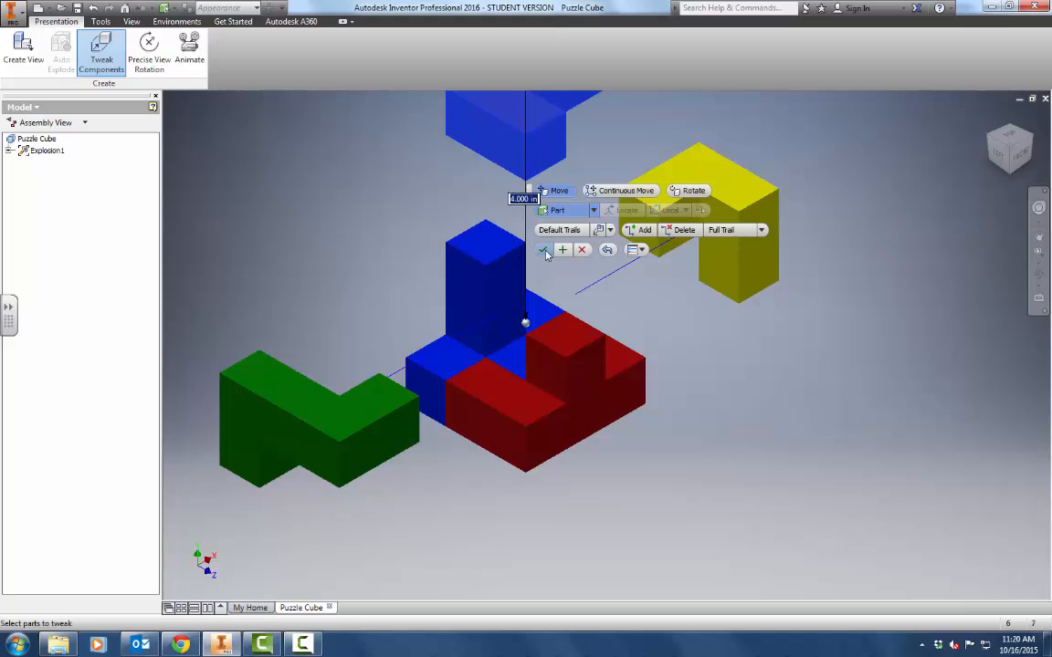
click(545, 251)
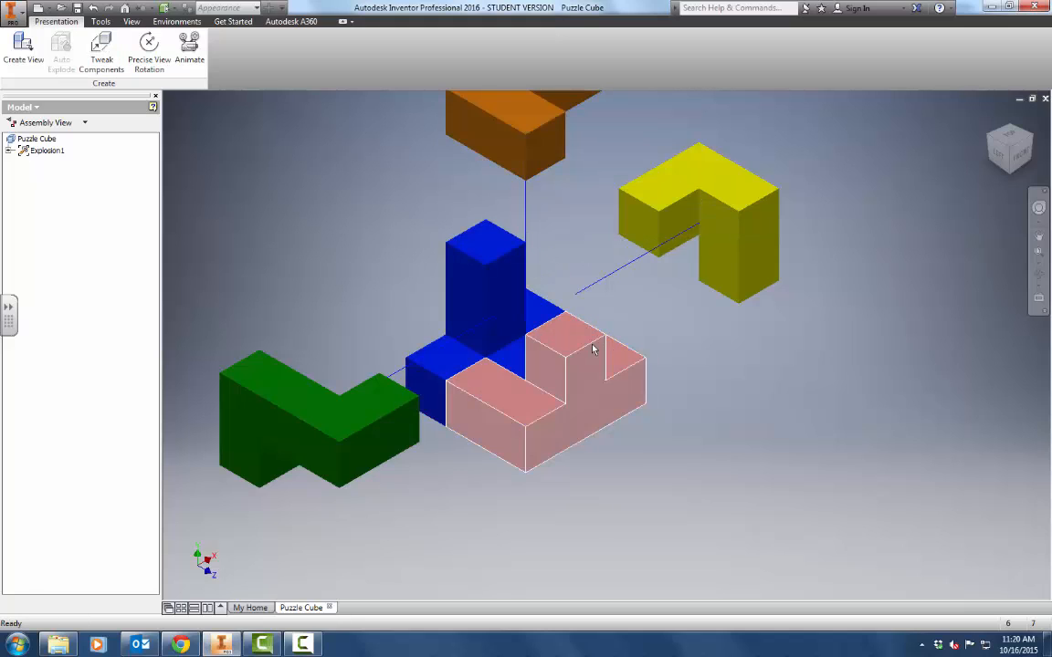
- Tweak the red piece 2 in straight out from the front of the cube
click(101, 51)
click(587, 405)
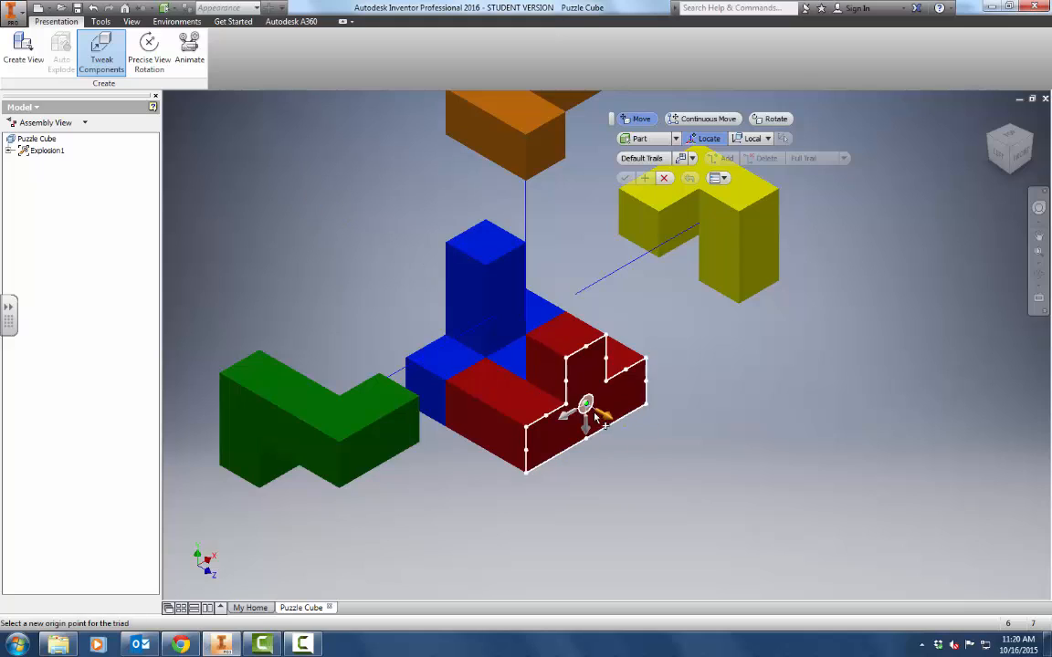
click(592, 409)
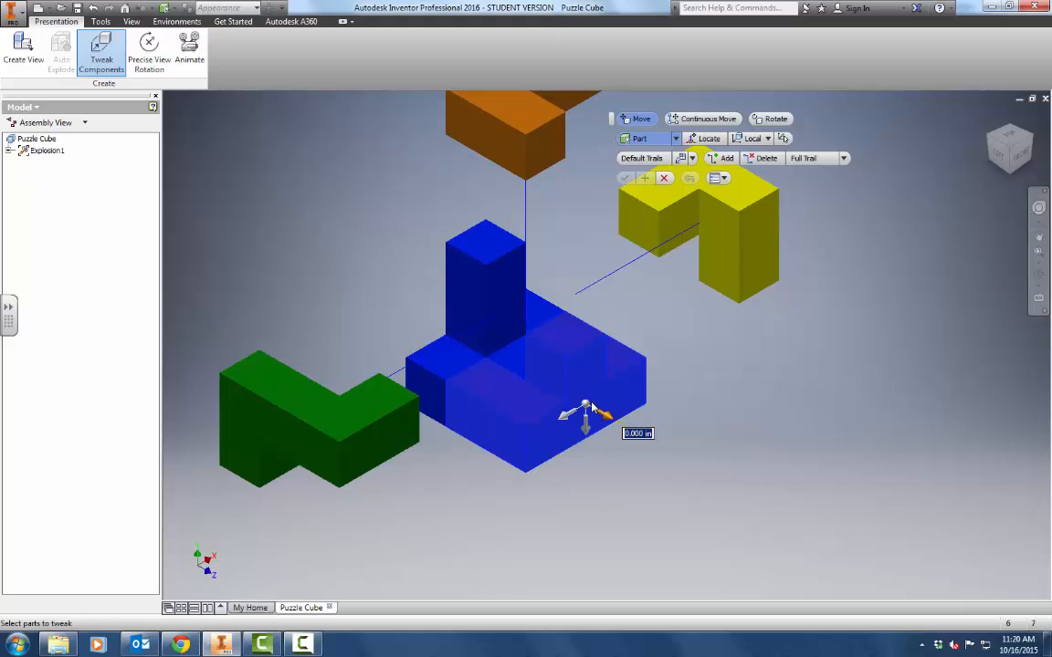
click(606, 416)
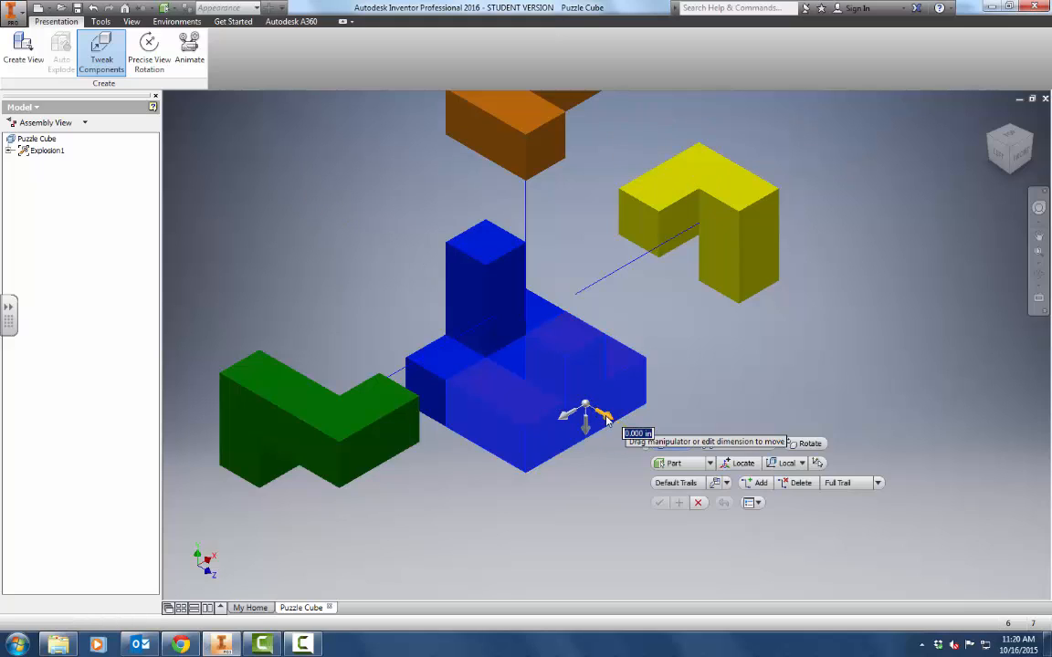
text(2)
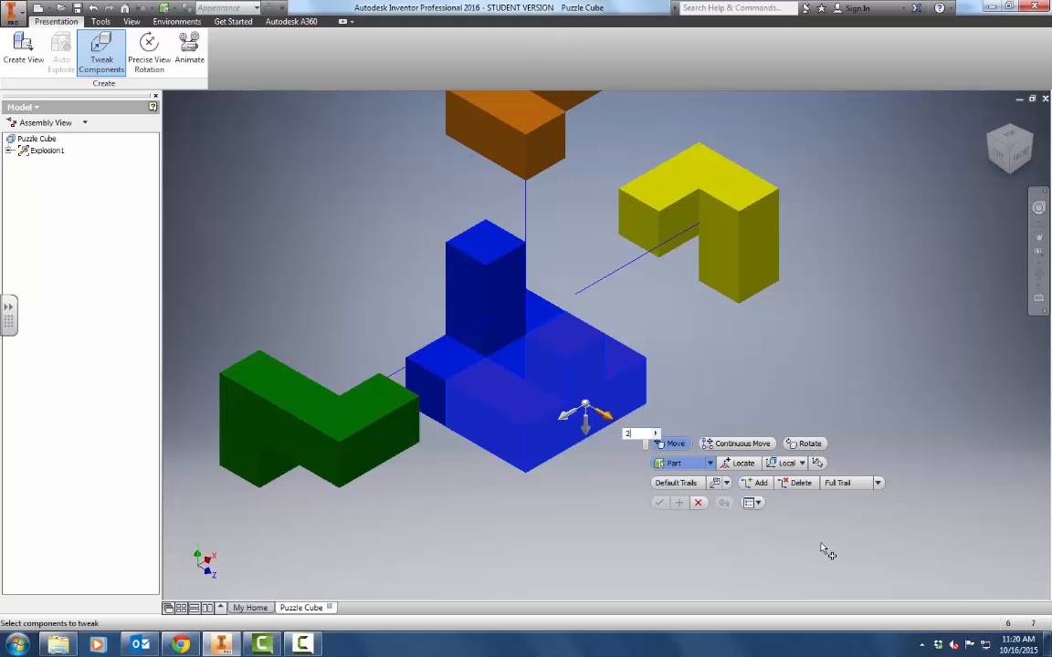
key(Return)
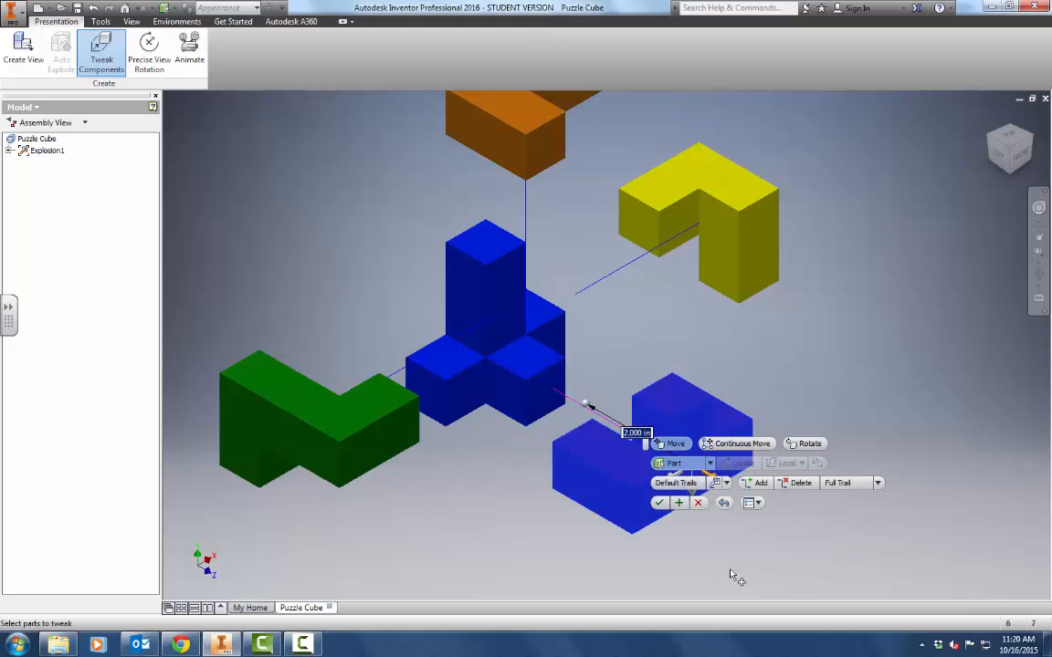
click(659, 503)
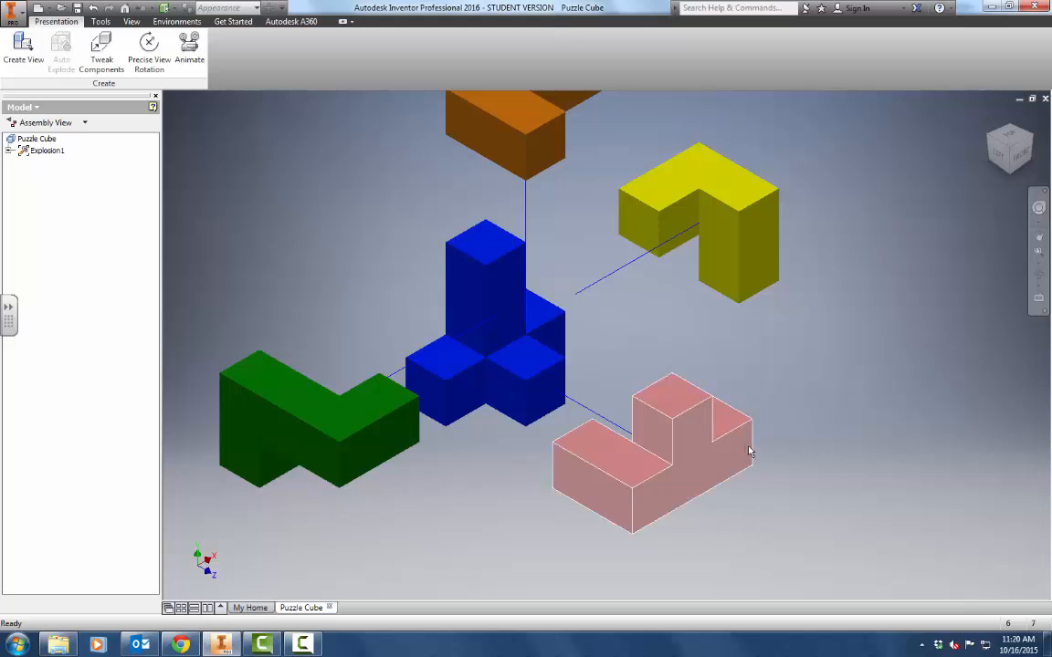
- Tweak the blue piece 3 in straight back, opposite the direction of the red piece
click(101, 45)
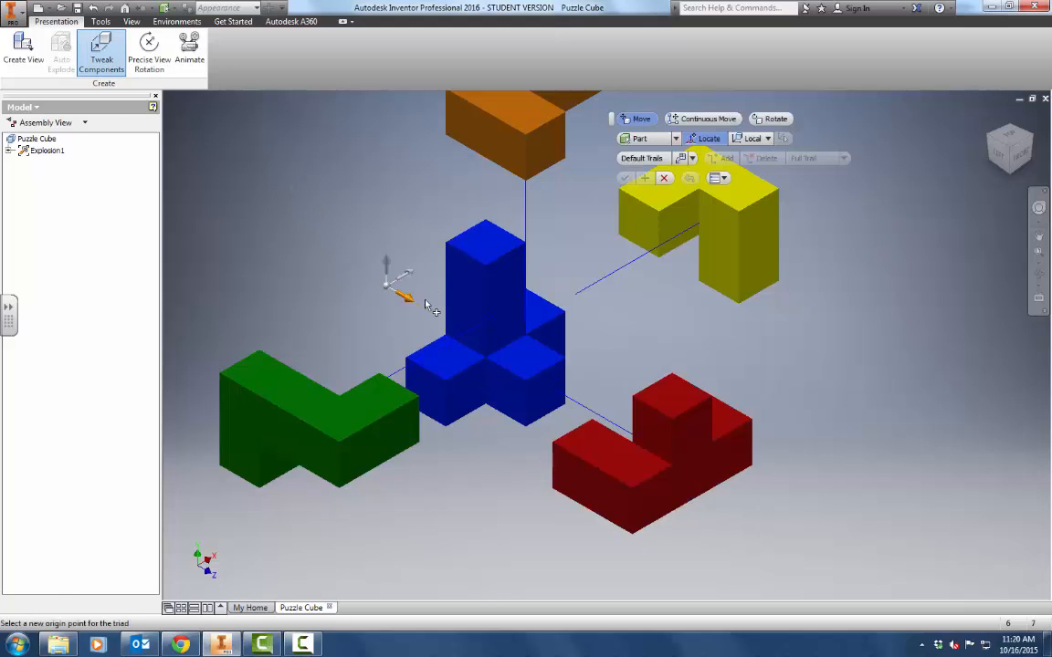
click(507, 255)
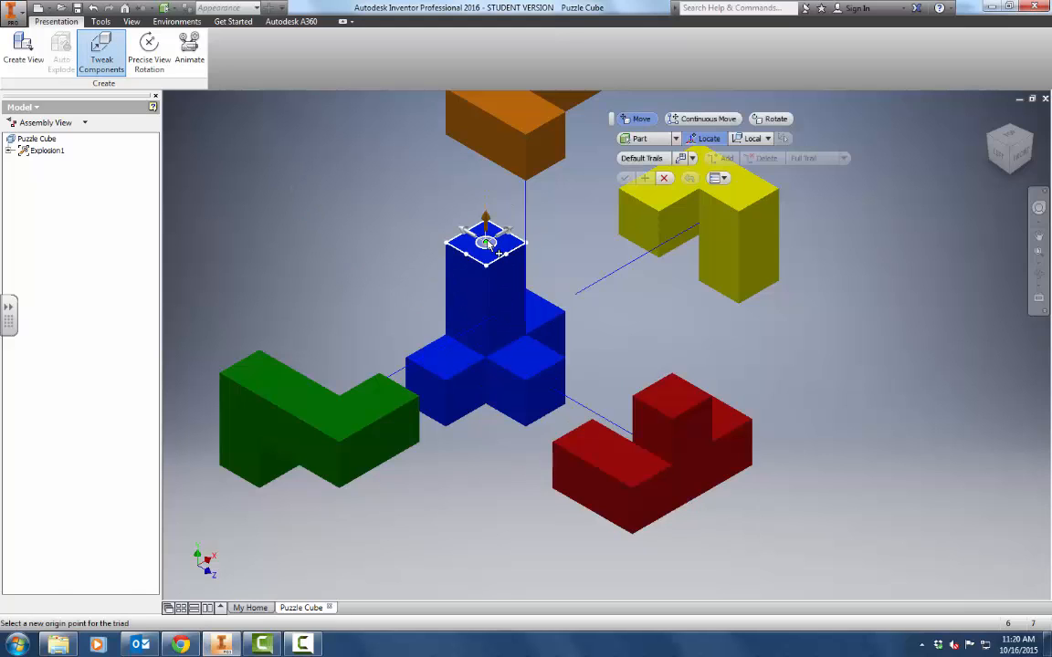
click(489, 243)
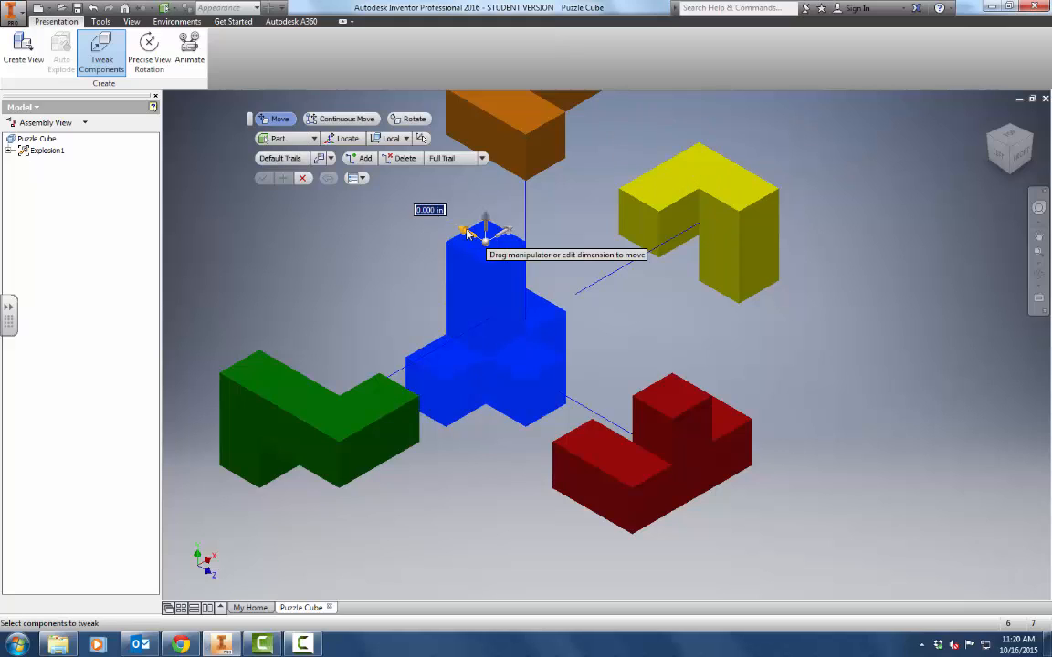
text(3)
key(Return)
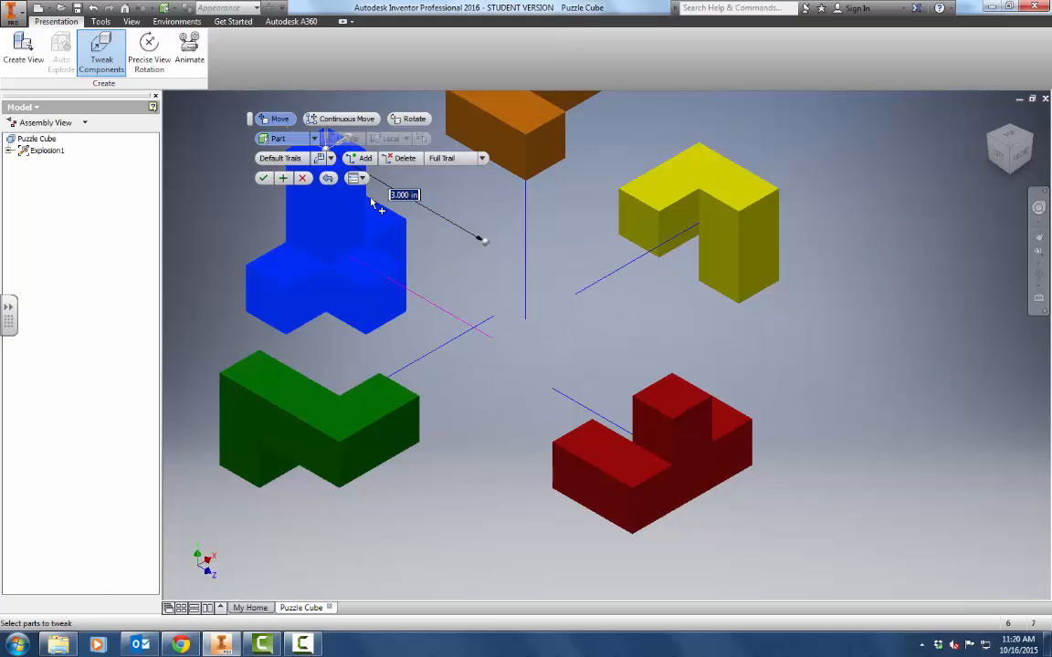
click(263, 178)
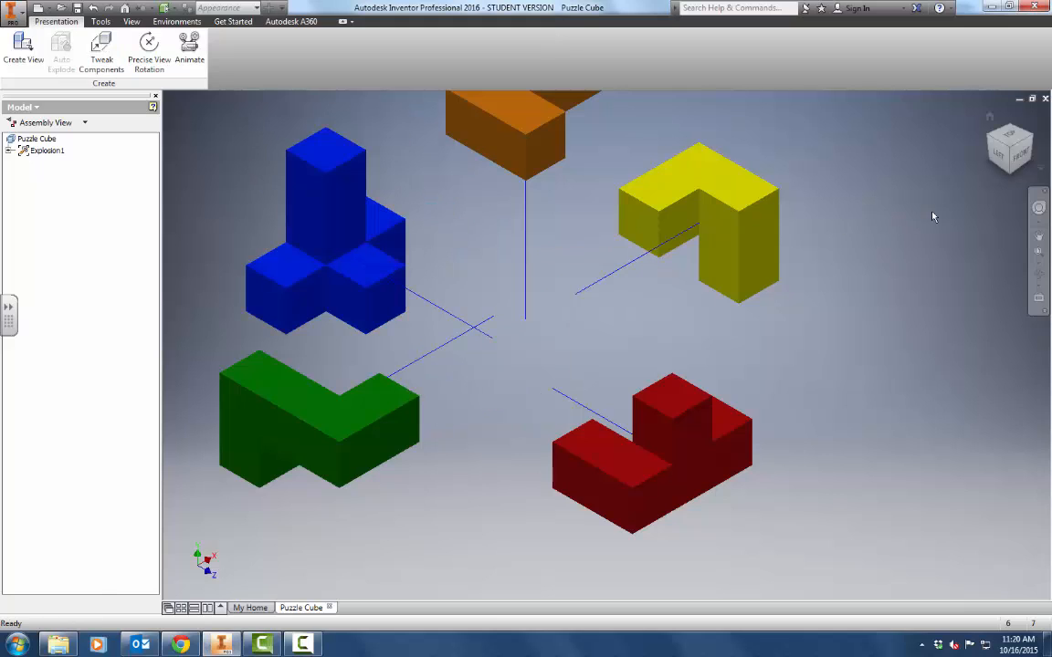
click(989, 118)
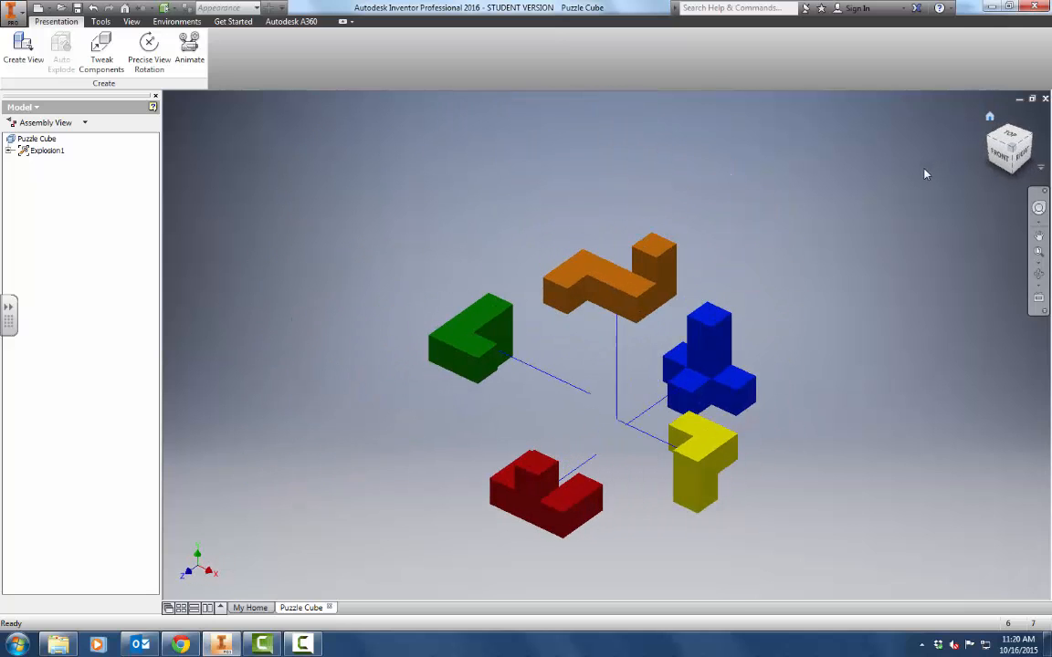
click(989, 137)
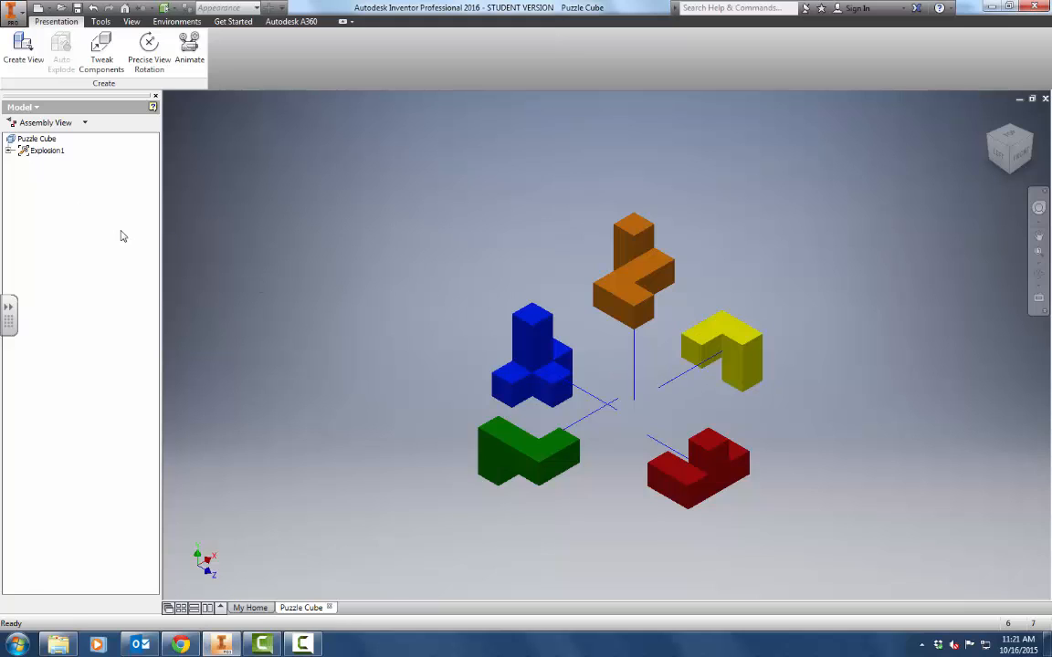
- Expand Explosion1 down to the orange part's tweak and open its distance value for editing without changing it
click(8, 152)
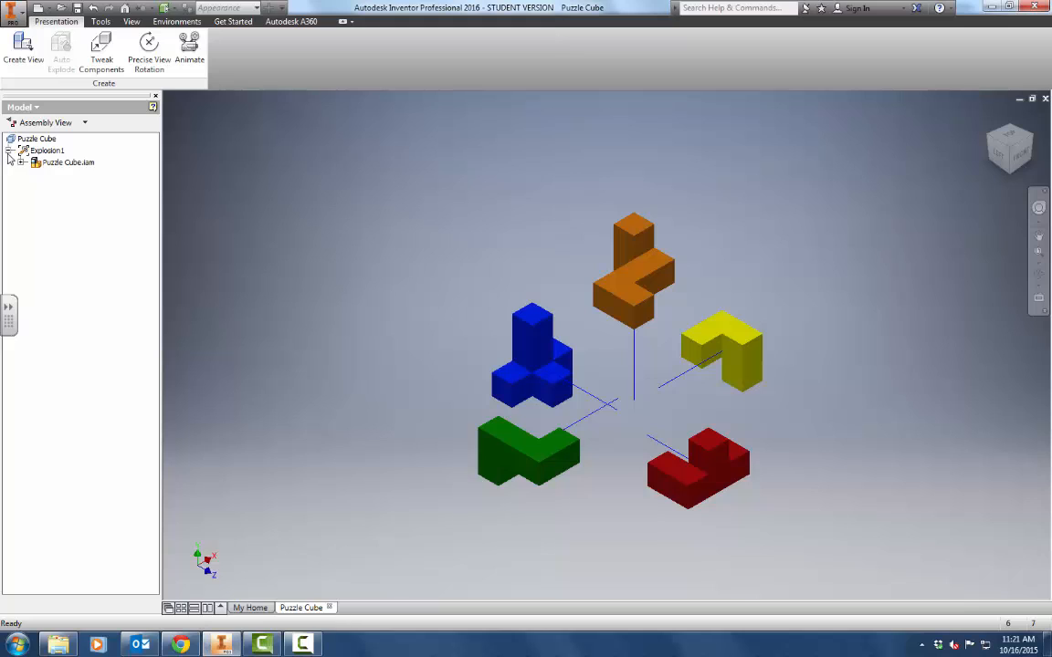
click(20, 164)
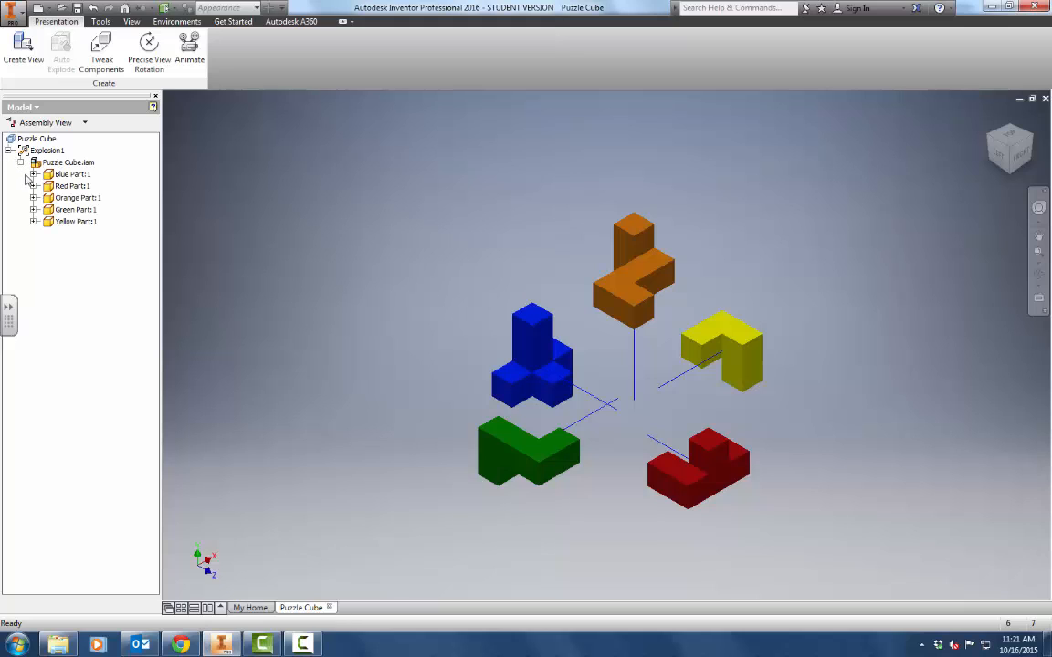
click(638, 297)
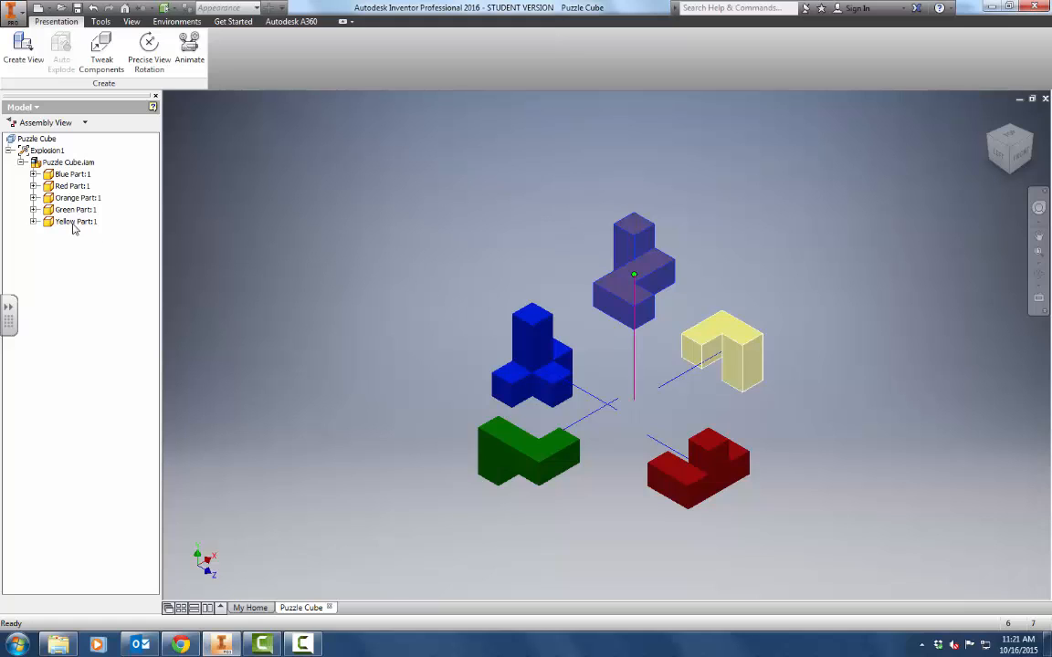
click(34, 199)
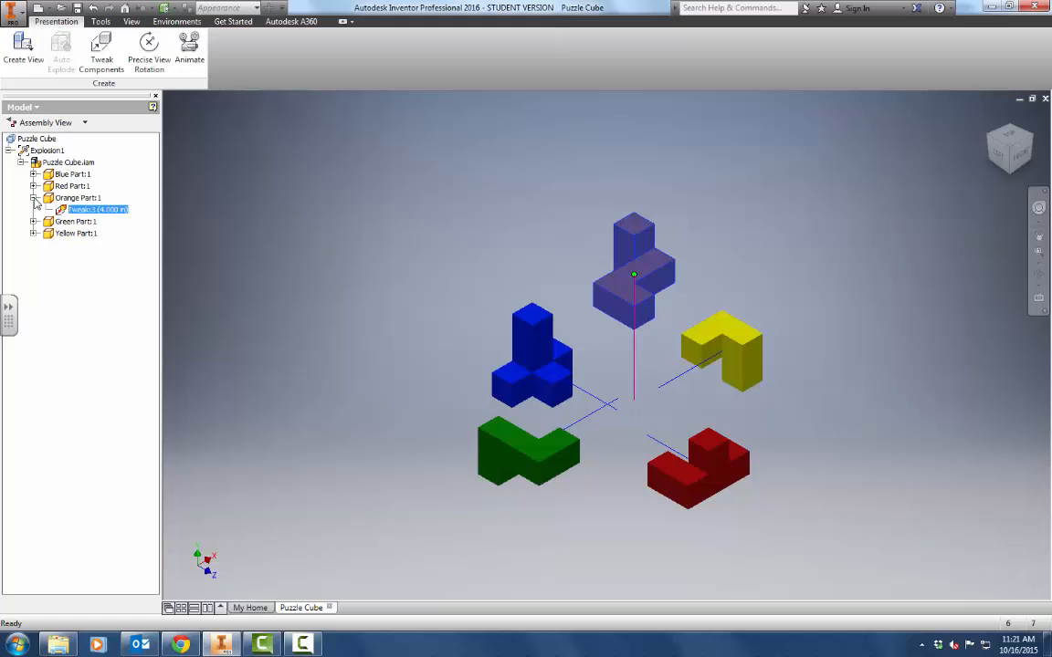
click(105, 211)
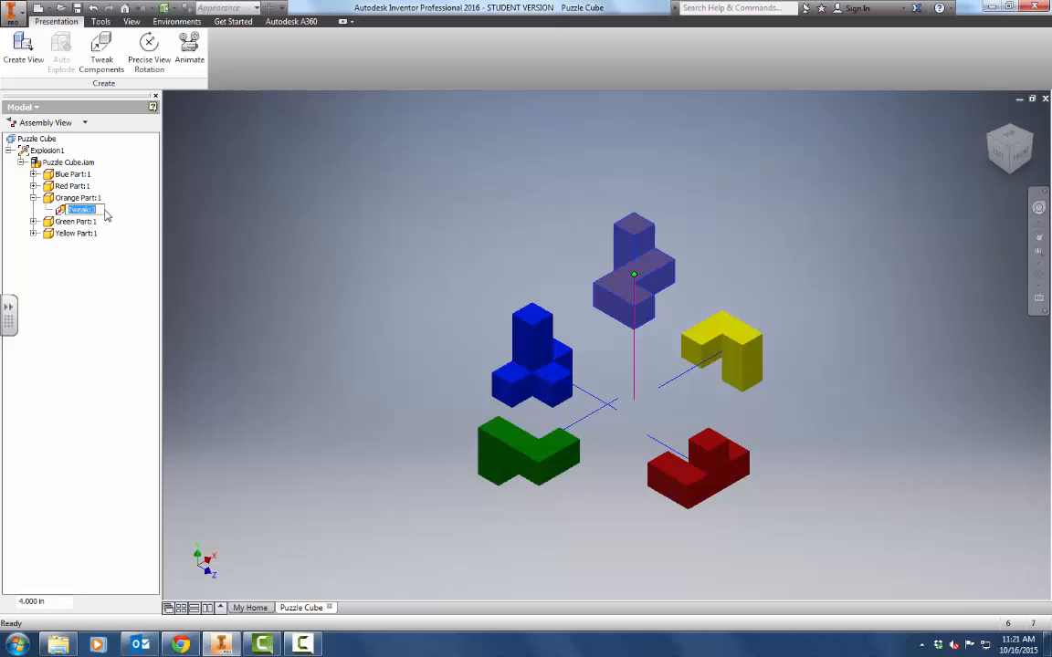
click(56, 603)
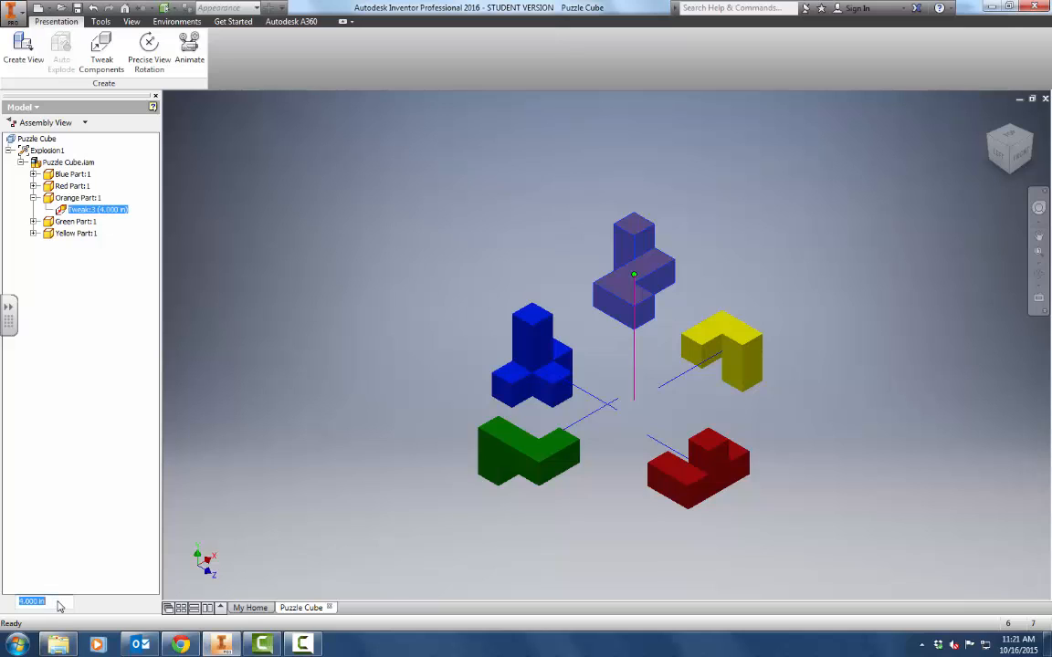
click(87, 481)
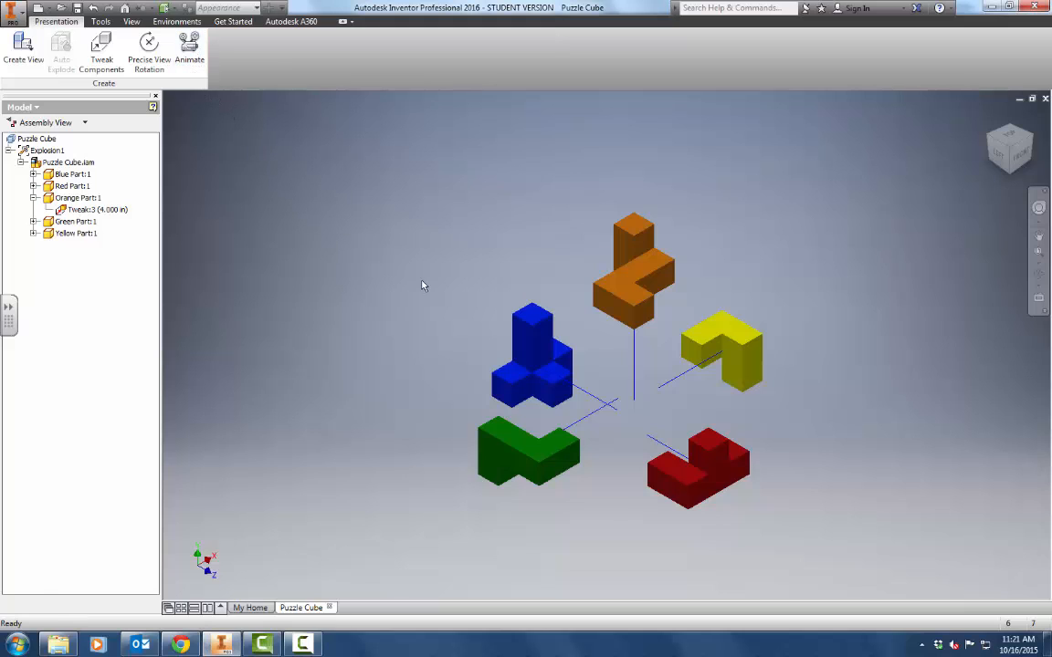
- Set the explosion animation's interval to 10 with 1 repetition and play it forward to assemble the cube
click(194, 53)
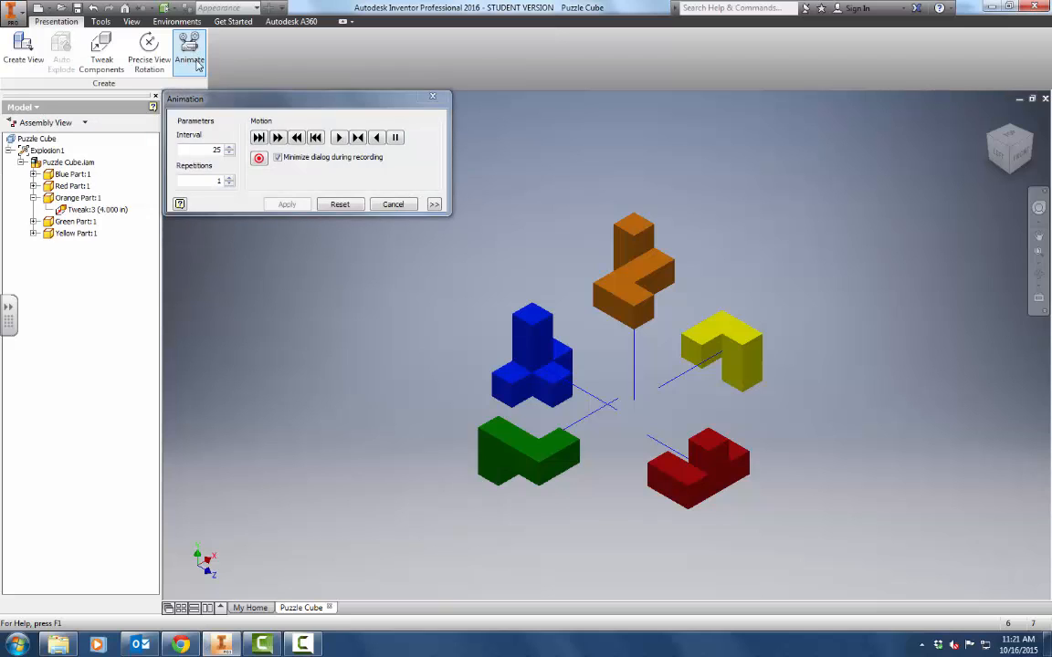
double_click(216, 150)
text(10)
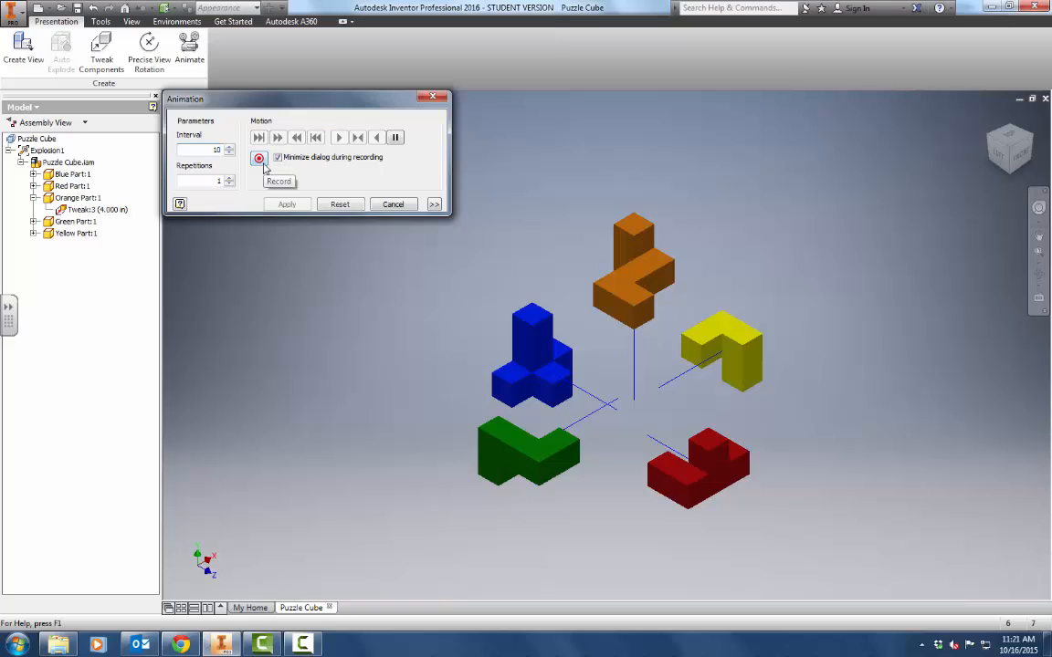
click(286, 205)
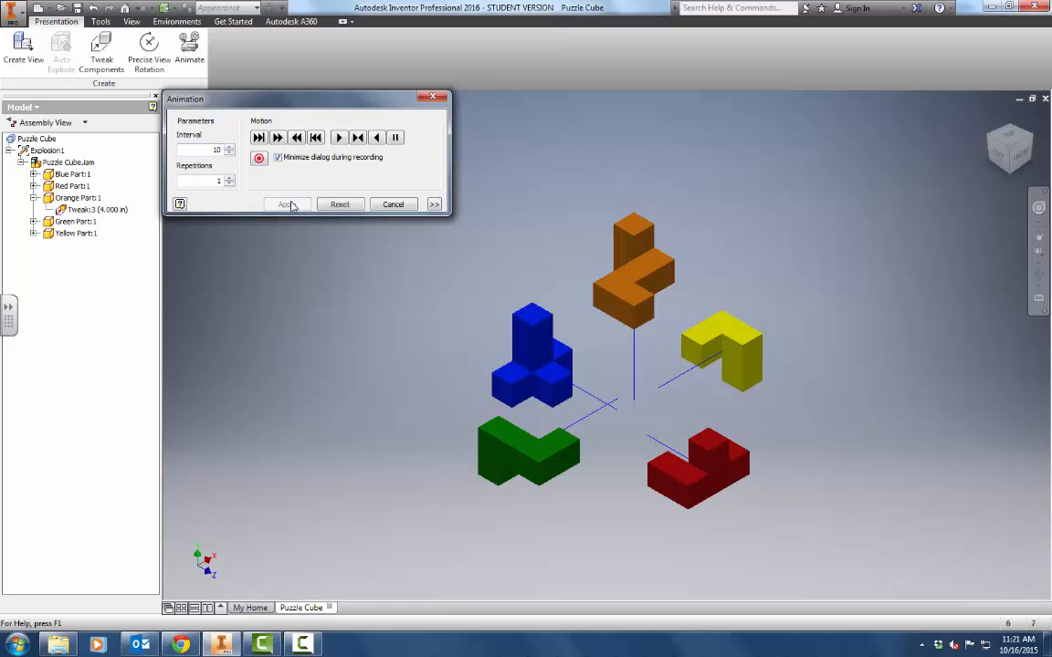
click(338, 138)
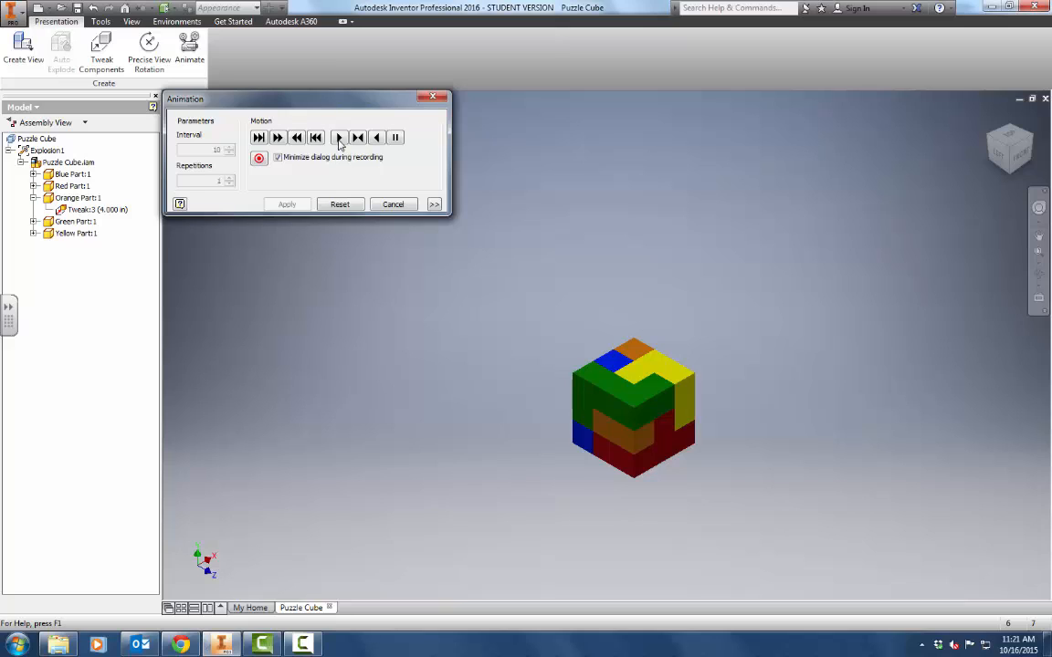
- Reset the animation, replay the cube's assembly forward, and play it in reverse to explode the pieces
click(339, 204)
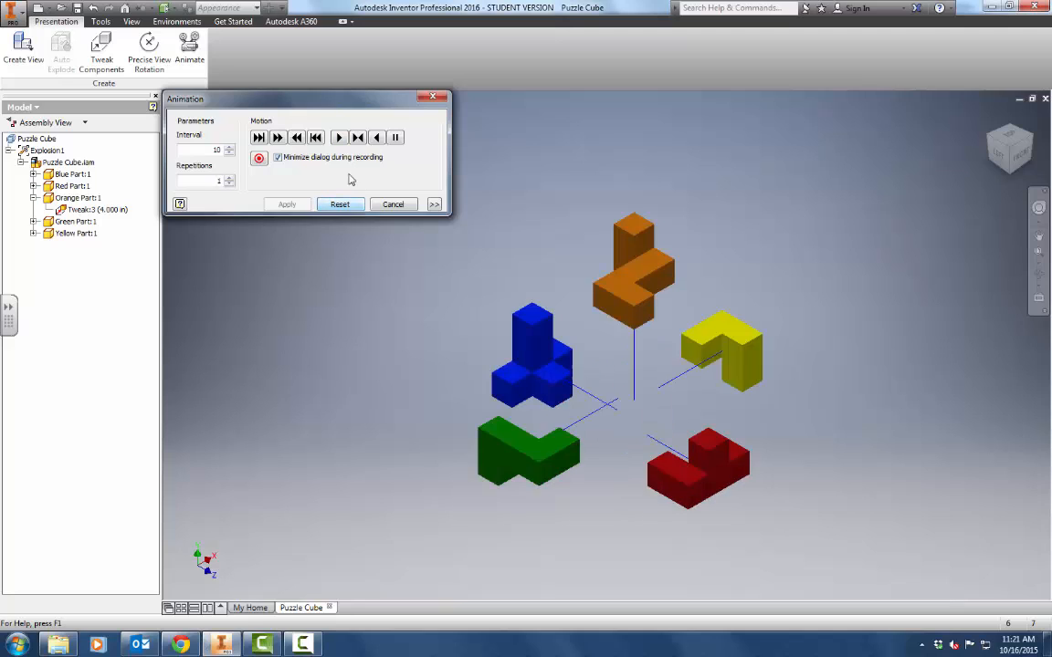
click(337, 137)
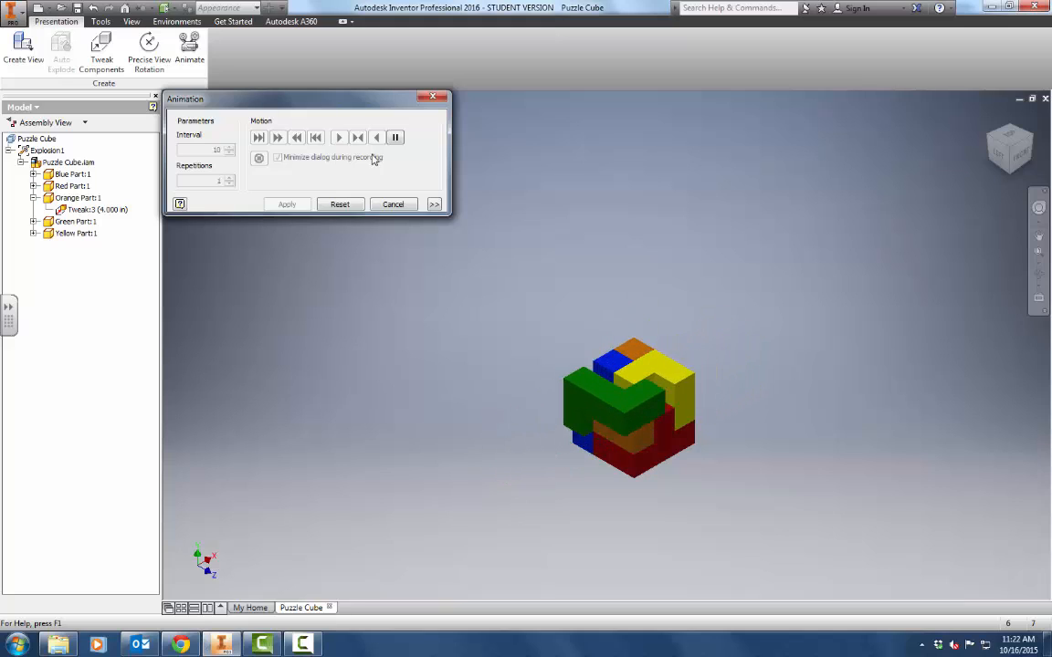
click(376, 137)
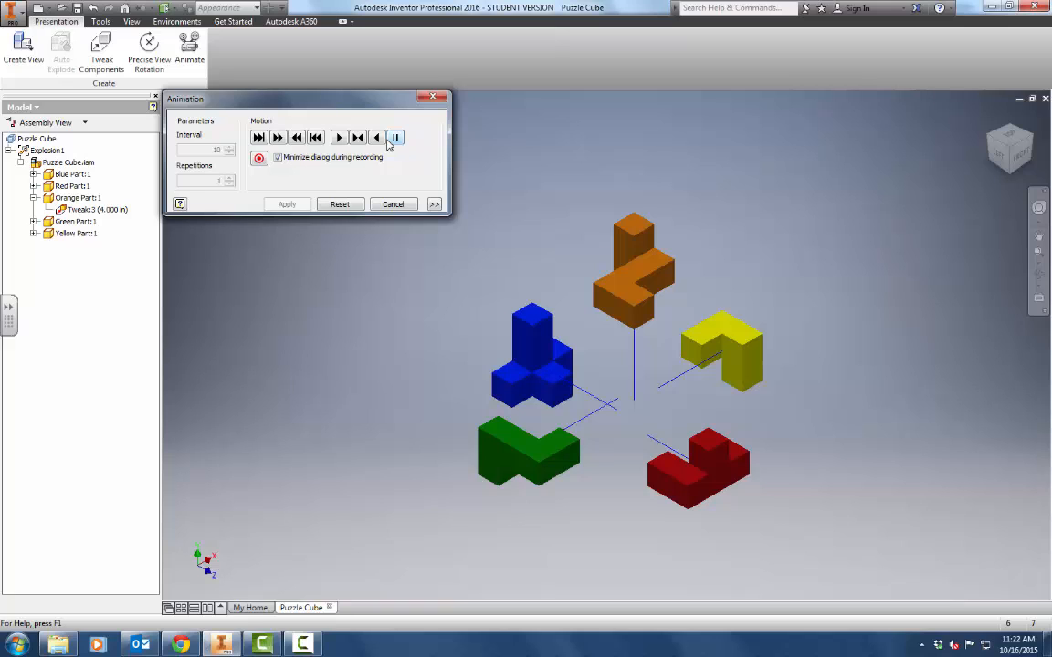
- Show the animation sequence, reset it, select the blue and red part tweaks together, and close the animation without grouping them
click(434, 205)
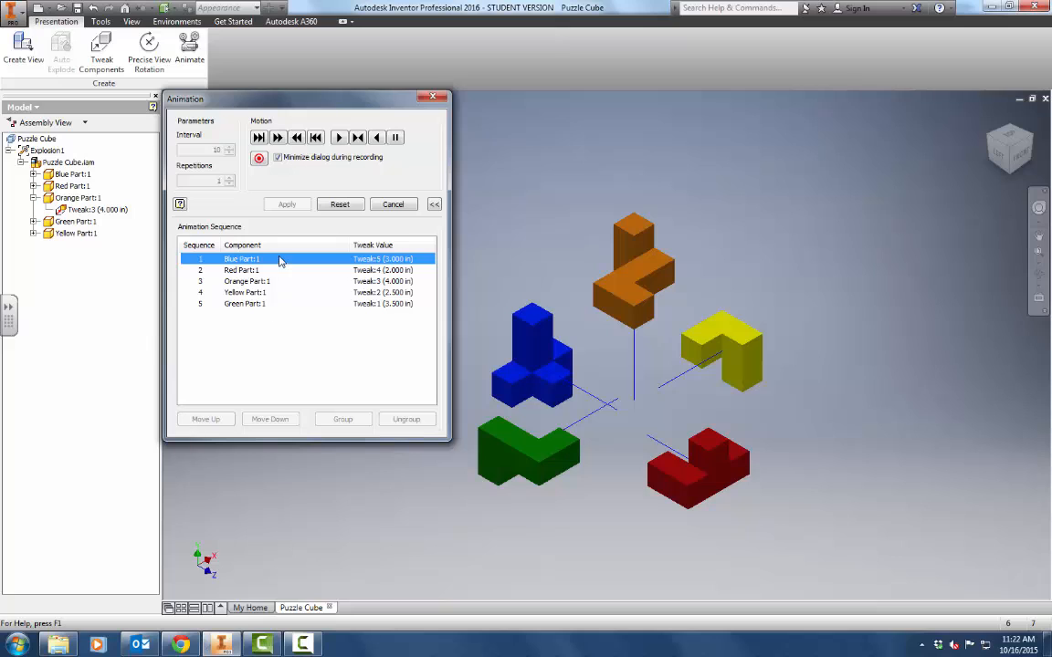
ctrl+click(247, 271)
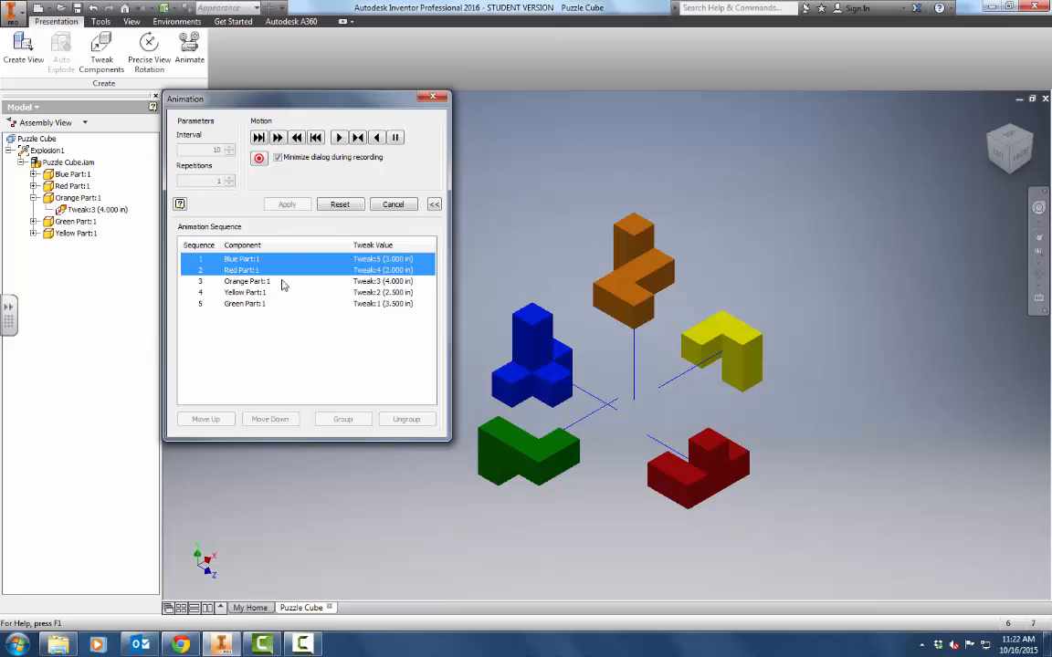
click(245, 261)
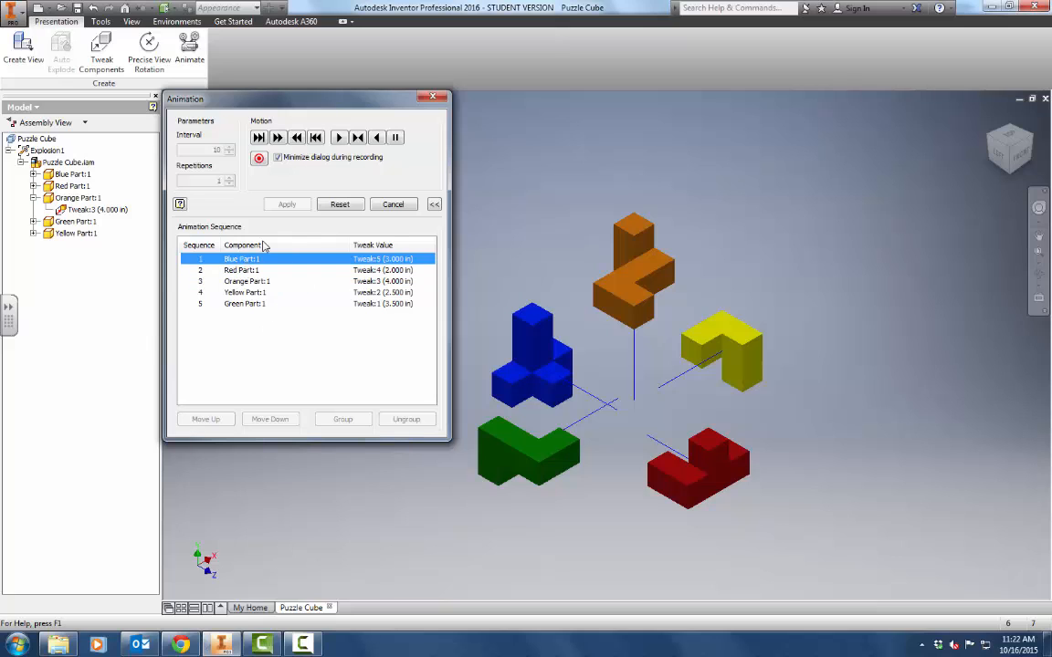
click(340, 205)
click(249, 261)
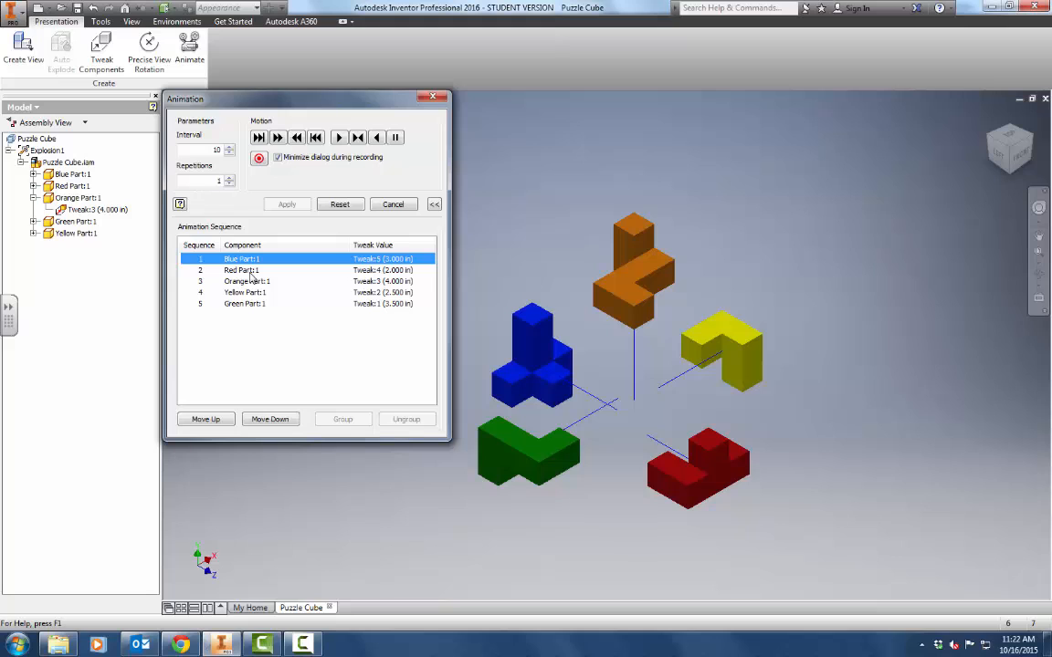
ctrl+click(249, 272)
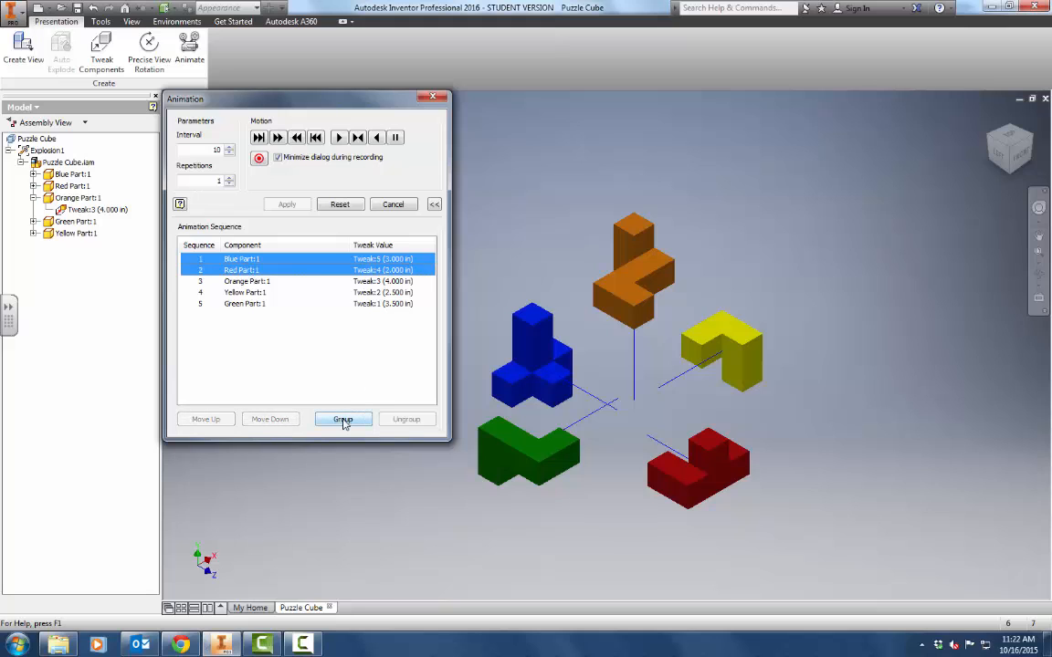
click(432, 97)
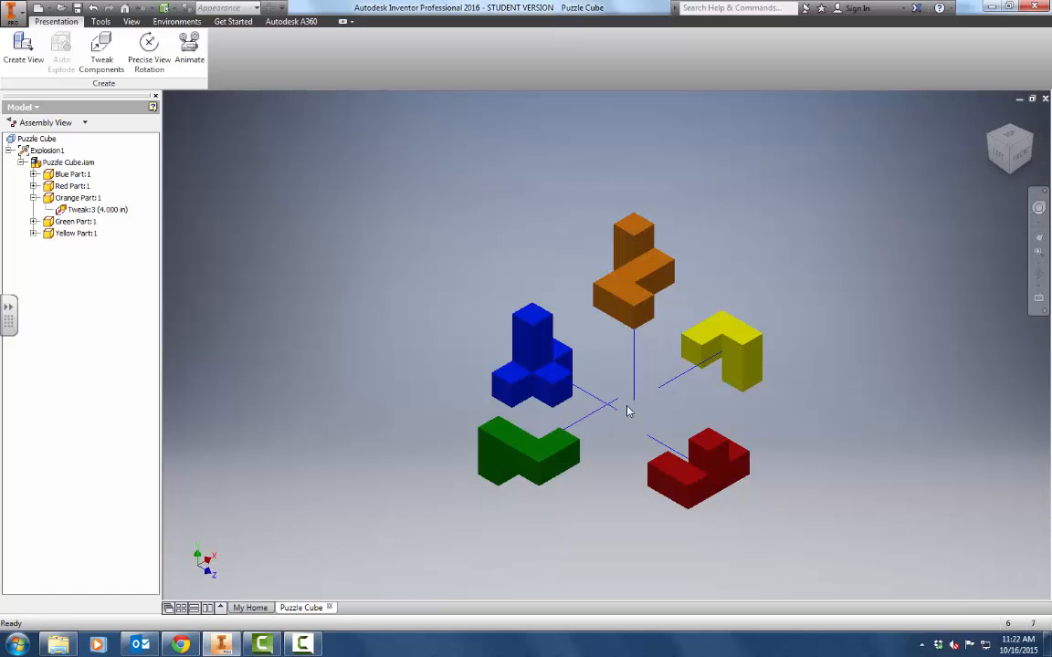
- Save the presentation as Puzzle Cube.ipn in the Puzzle Cube folder, keeping the default save choices for its dependent files
click(77, 7)
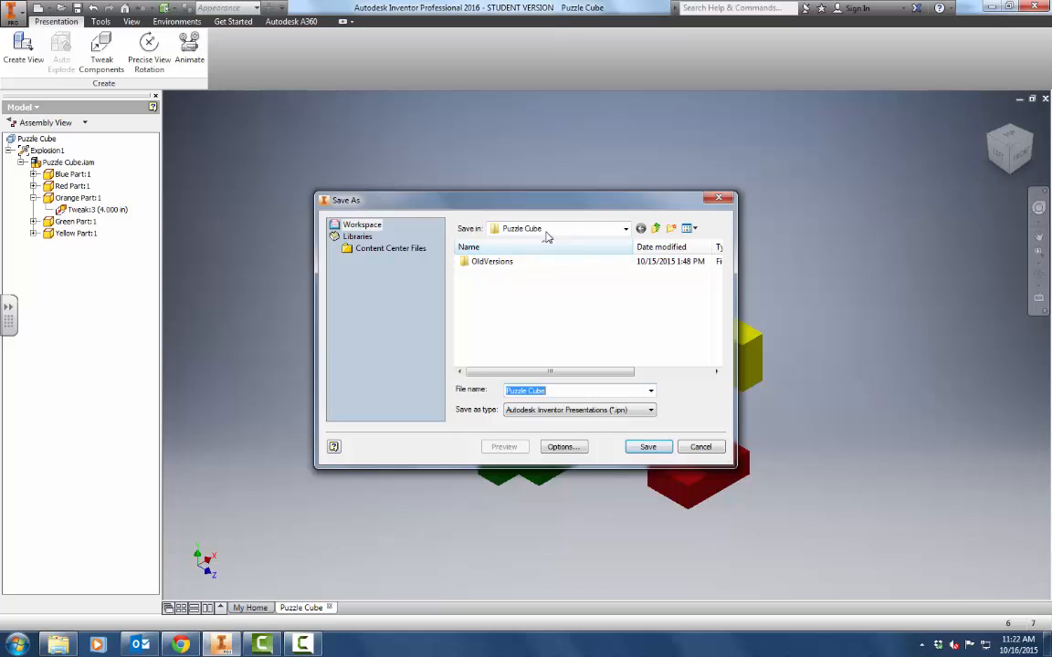
click(647, 447)
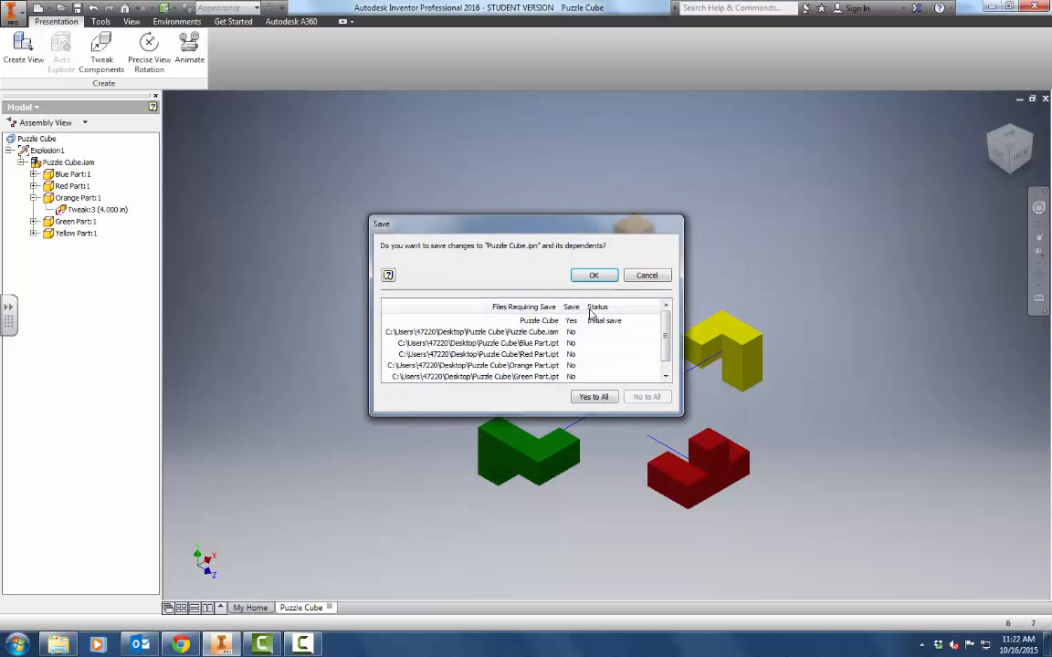
mouse_move(668, 337)
mouse_down()
mouse_move(668, 379)
mouse_move(669, 330)
mouse_up()
click(595, 276)
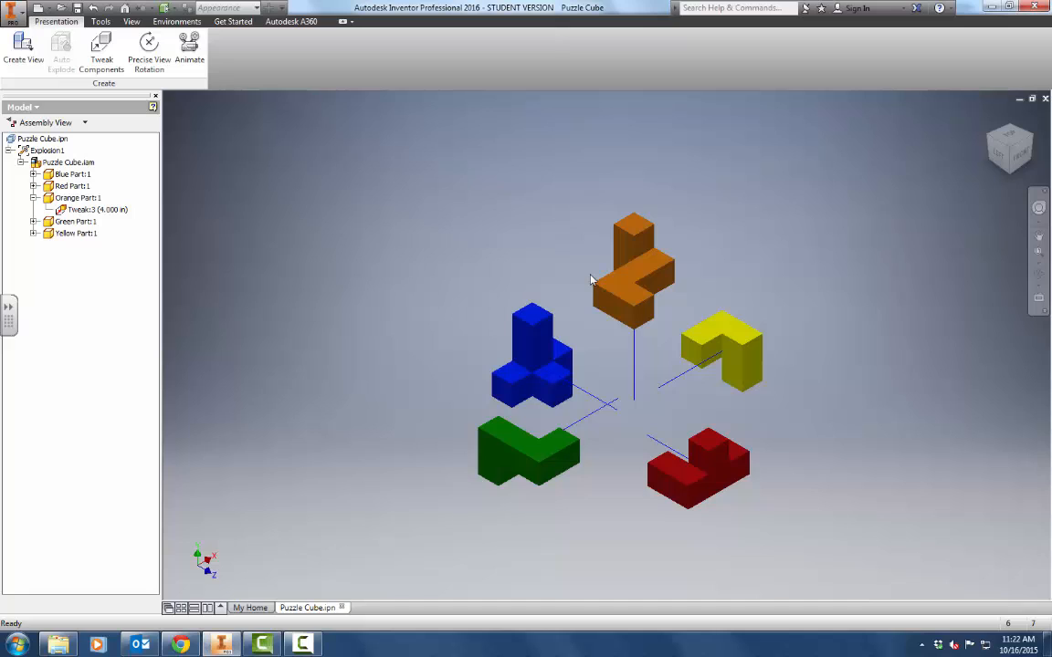